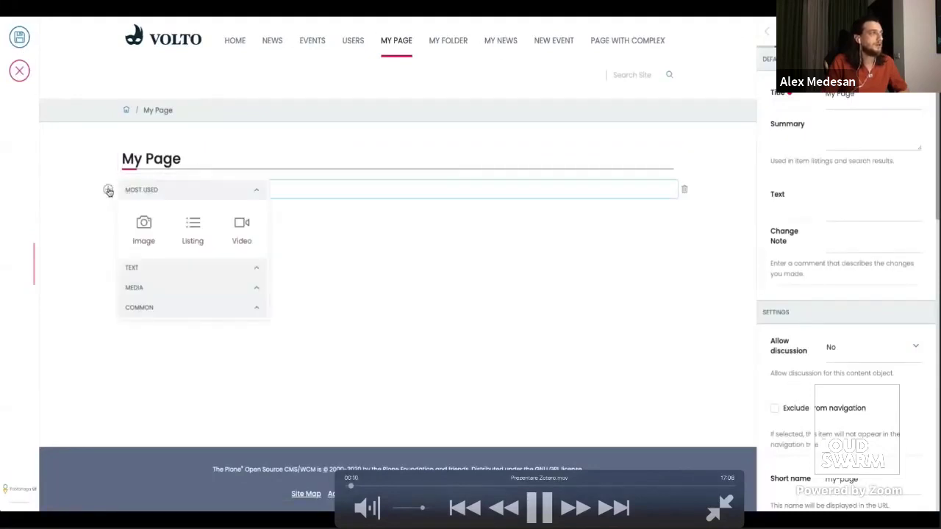
Add a Slate text block to My Page reading 'best tea drink' and select 'tea'
left_click(540, 509)
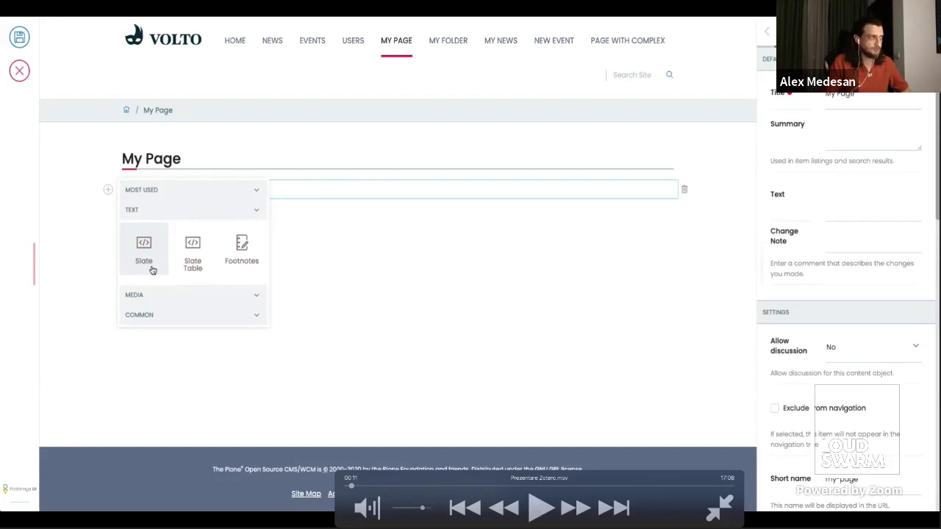
left_click(540, 508)
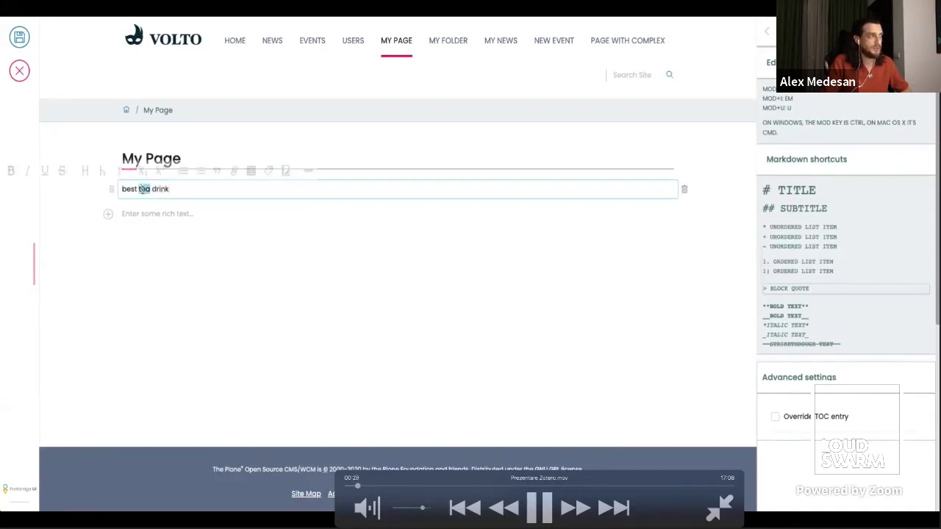
left_click(540, 508)
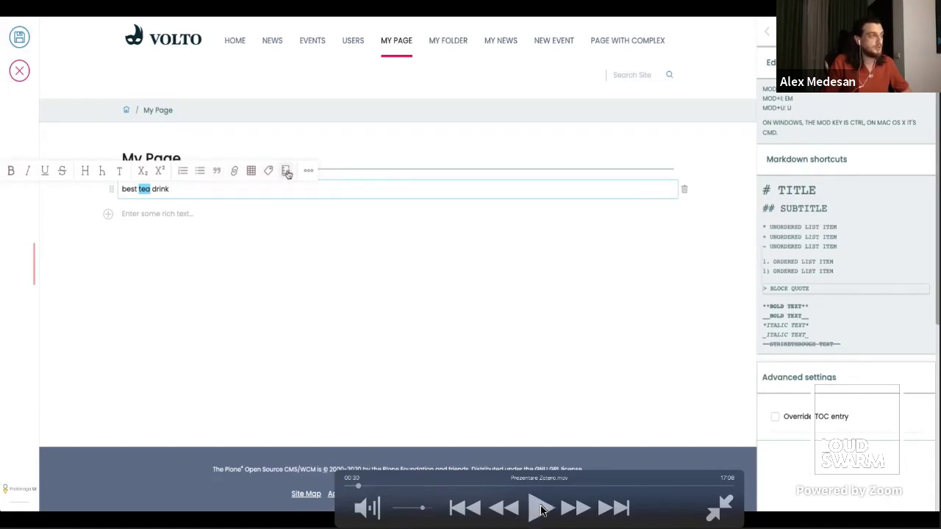
Open the Zotero sidebar for the selected word 'tea', showing the year collections
left_click(541, 510)
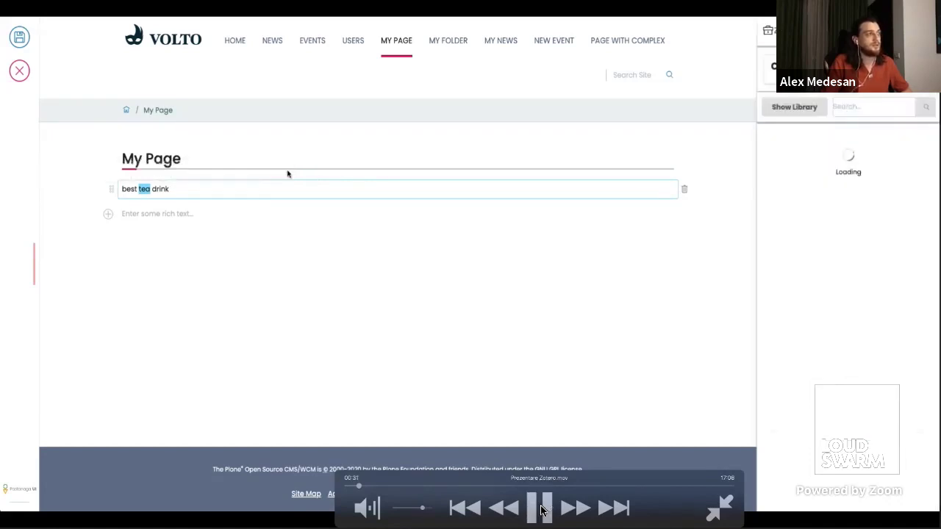
left_click(541, 511)
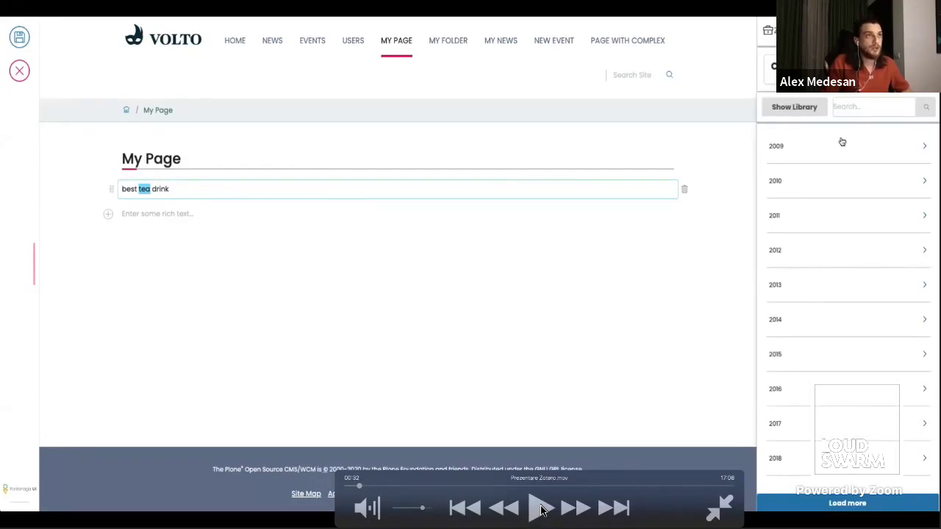
left_click_drag(653, 508, 588, 505)
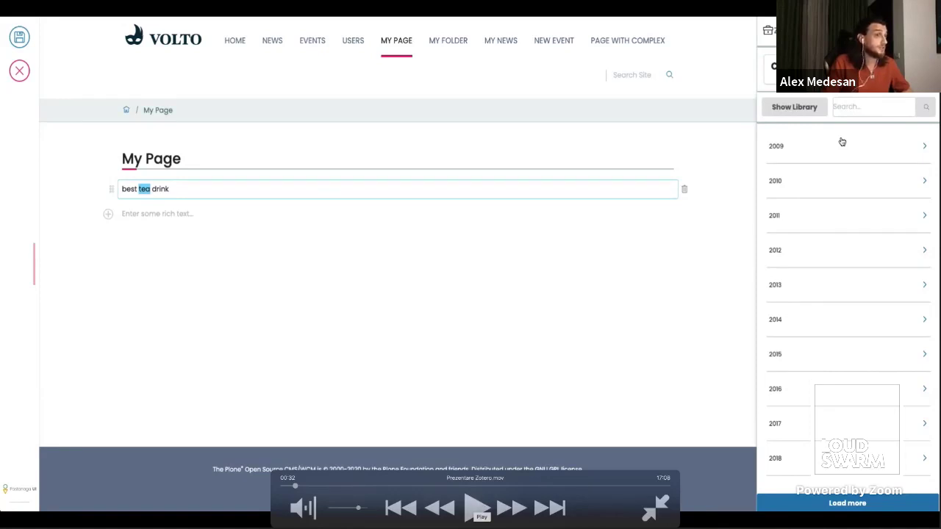
left_click(478, 507)
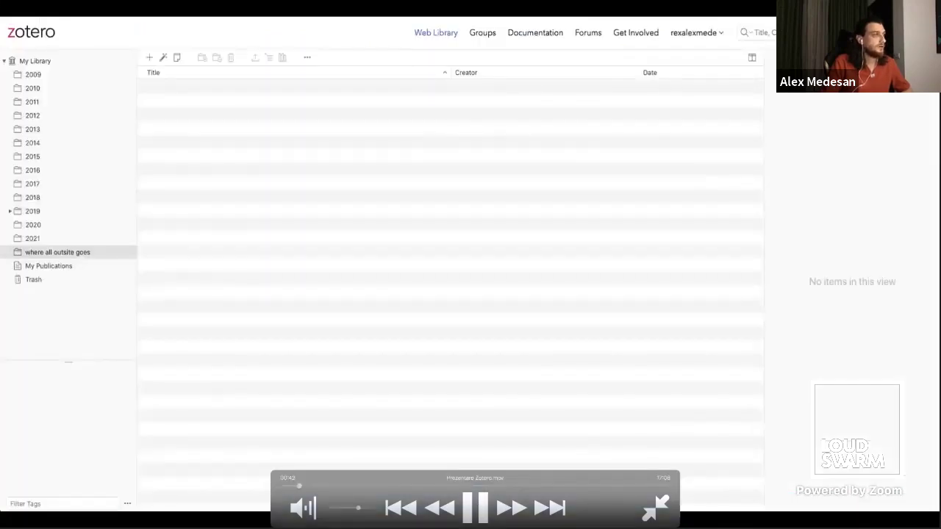
Show the 2009 collection's two references and expand 2019 into 2019 a, 2019 i and 2019 last
left_click(480, 507)
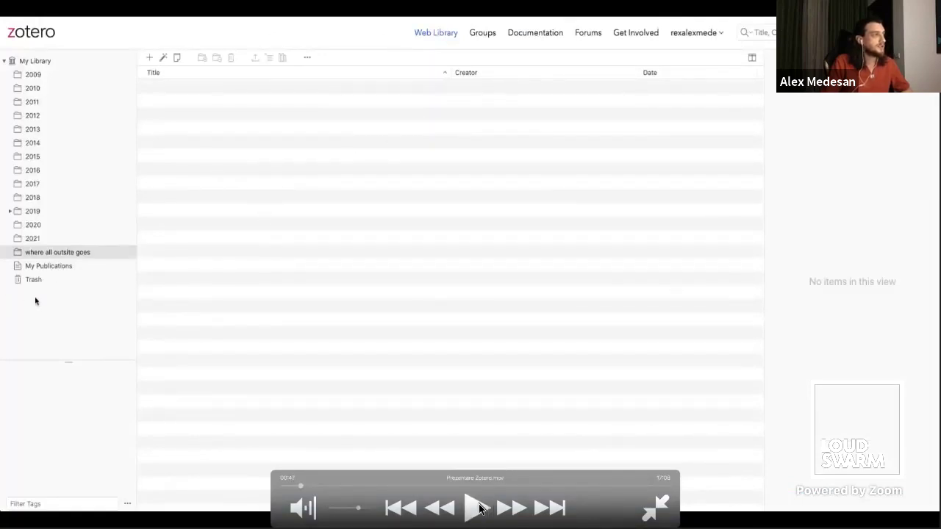
left_click(479, 508)
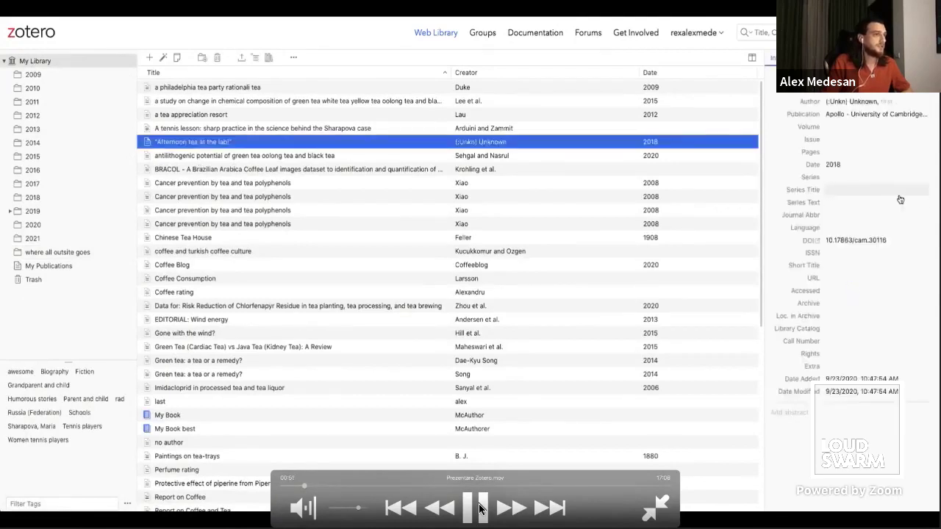
left_click(479, 509)
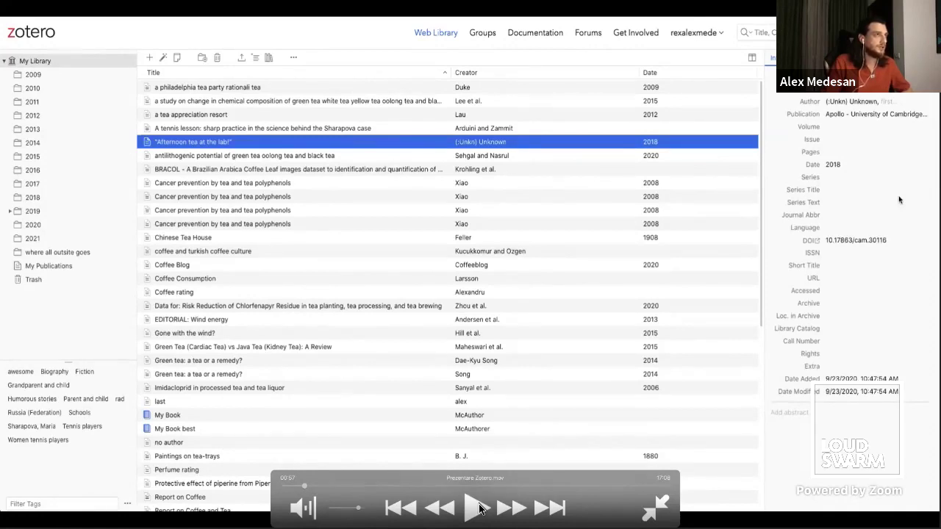
left_click(479, 508)
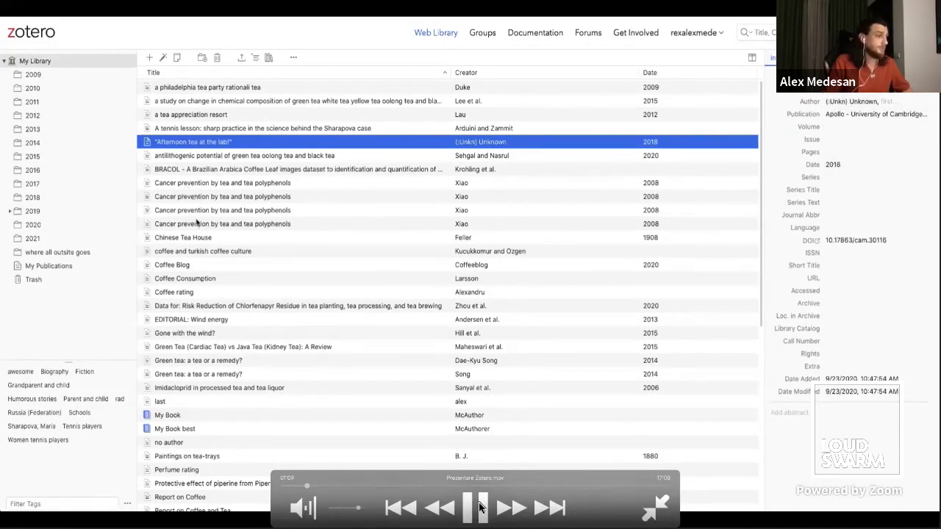
left_click(482, 507)
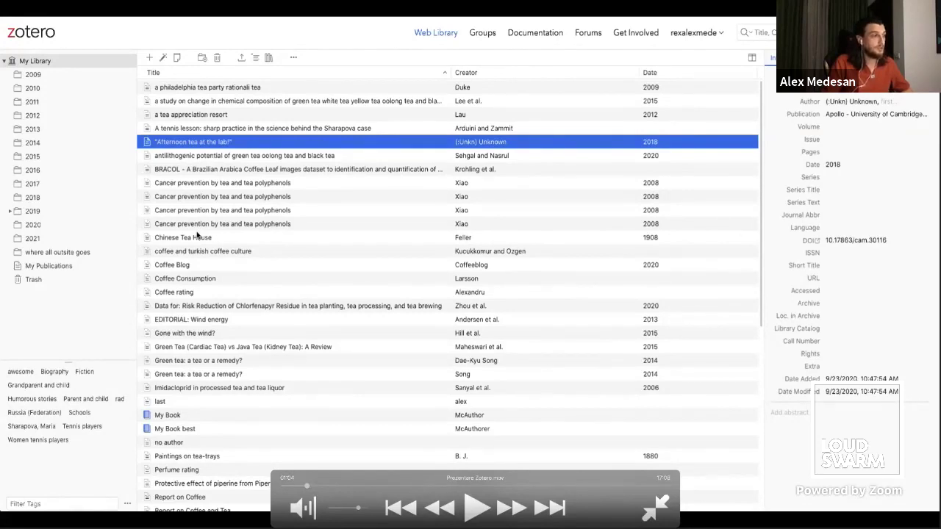
left_click(478, 510)
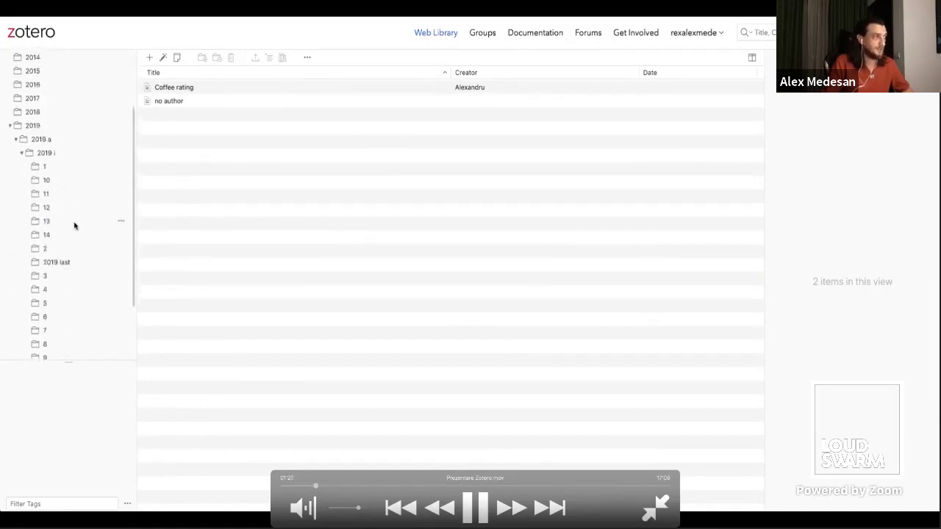
Browse the nested 2019 subcollections, then return to the Volto tab
left_click(483, 508)
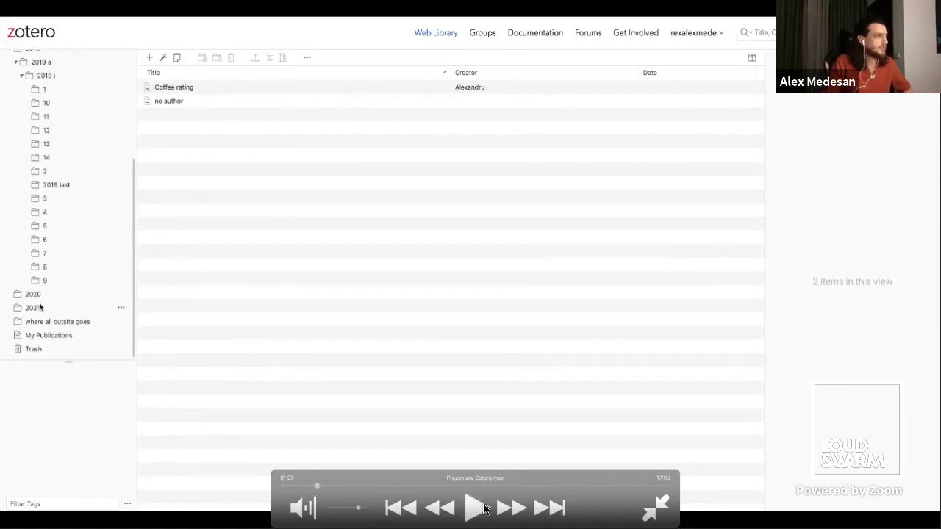
left_click(483, 509)
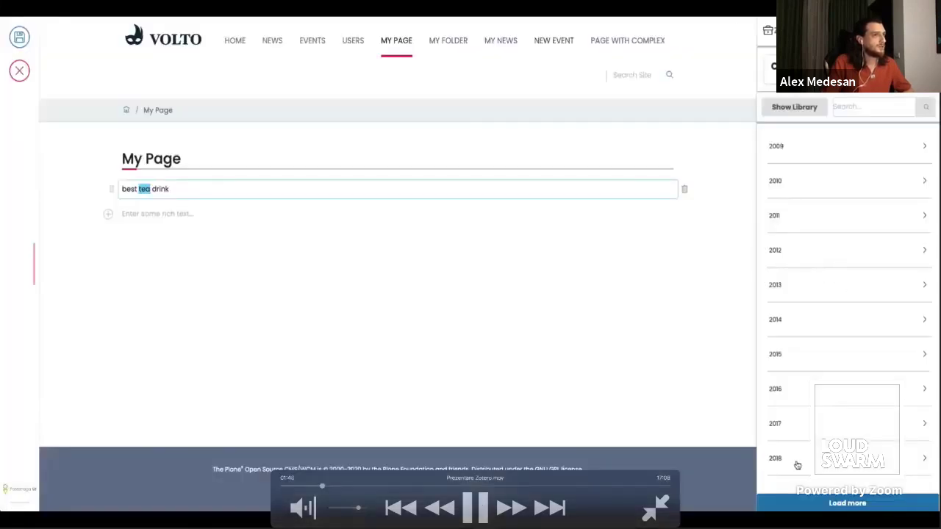
Scroll Volto's Zotero list through 2021 and 'where all', then open Zotero's '2019 last' collection
left_click(482, 507)
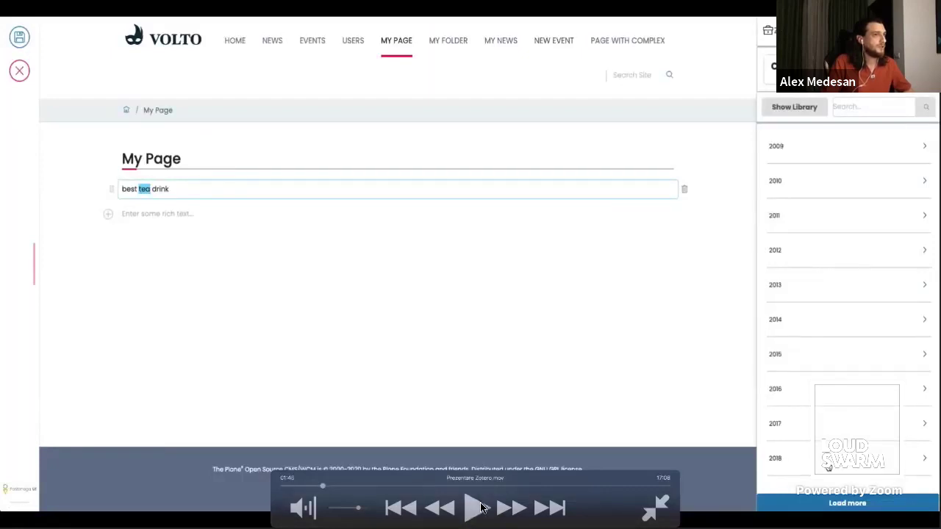
left_click(482, 507)
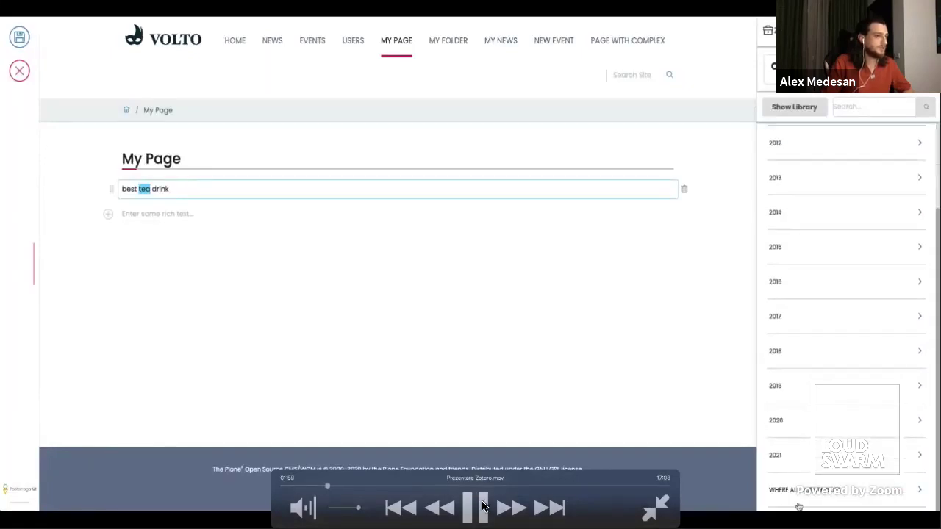
left_click(476, 507)
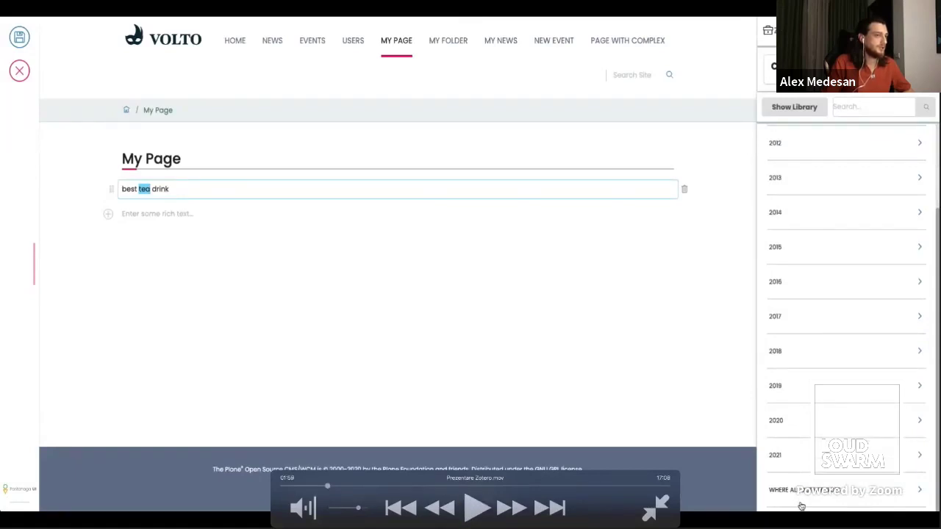
left_click(476, 507)
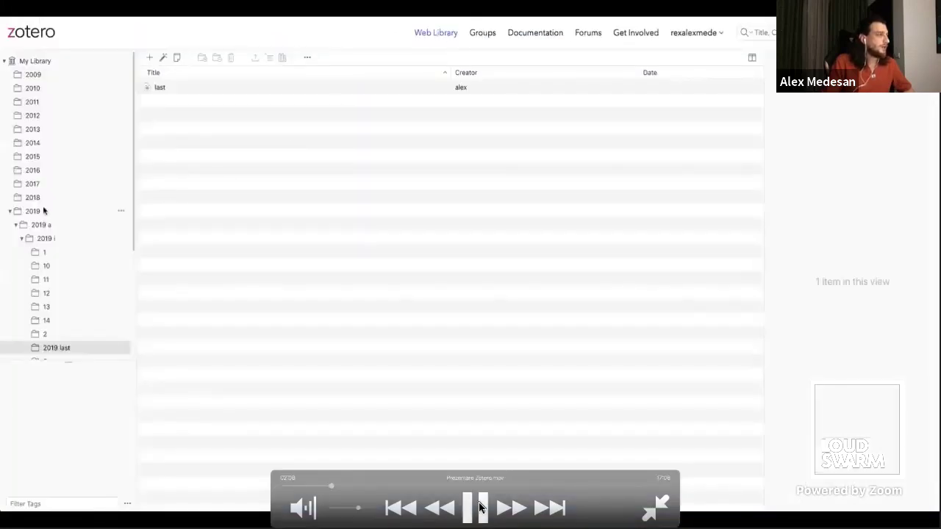
Return to Volto and open the 2019 collection in the Zotero sidebar
left_click(479, 508)
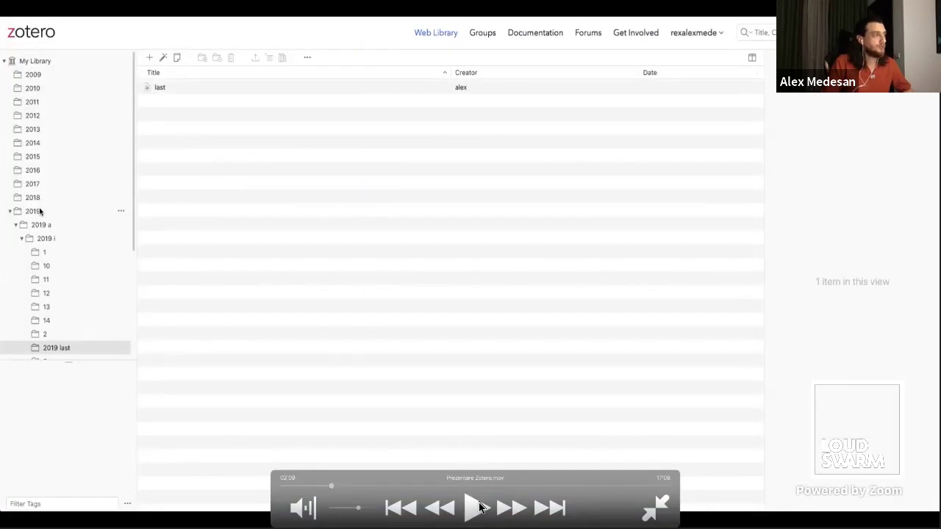
left_click(479, 507)
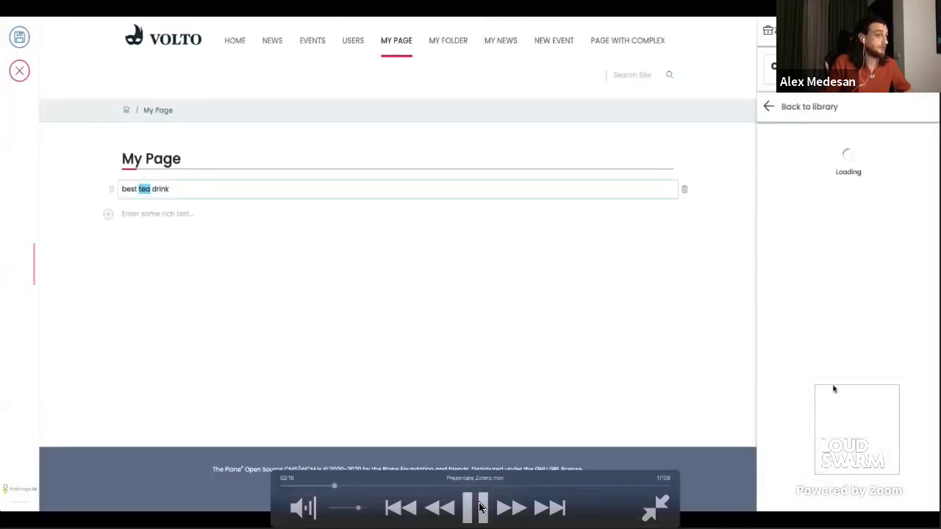
Expand the 'Alex, Test, Norse' entry to show the test reference's author, DOI, ISBN and publisher
left_click(478, 507)
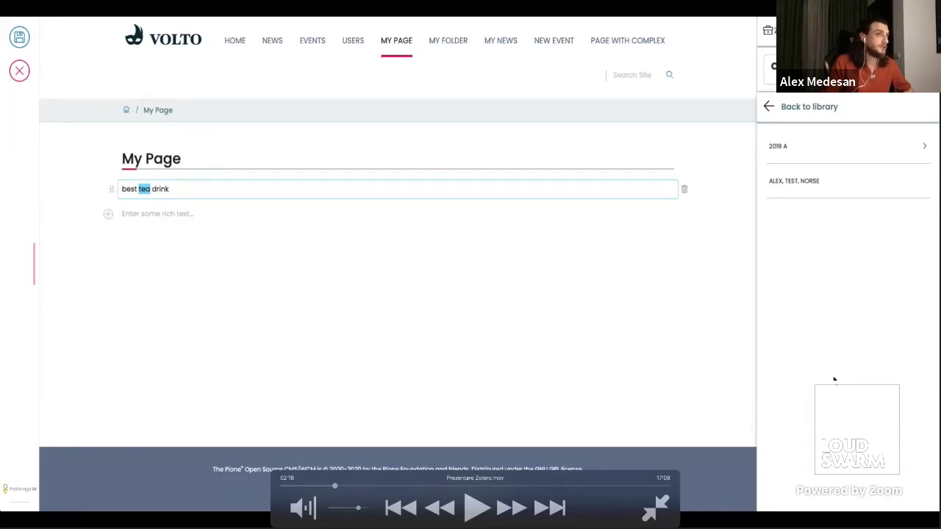
left_click(478, 507)
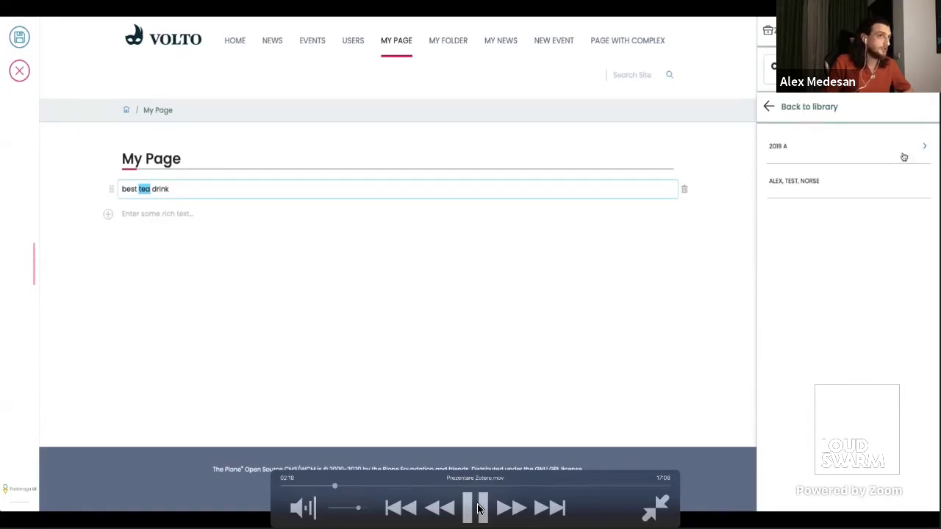
left_click(478, 507)
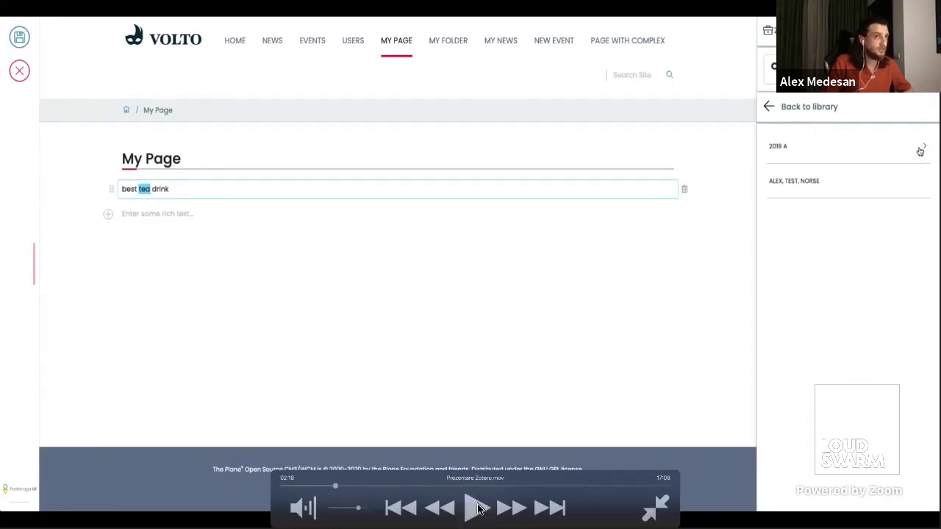
left_click(478, 507)
left_click(478, 507)
left_click(478, 508)
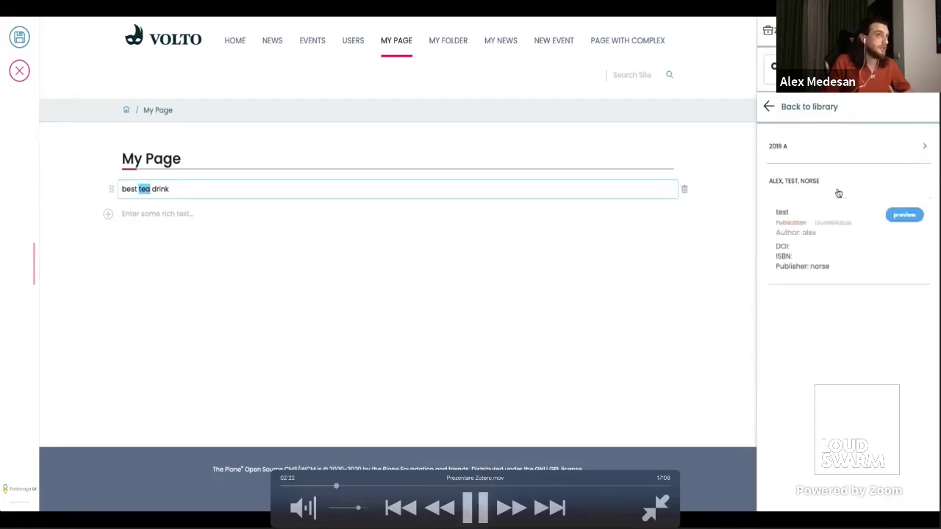
left_click(478, 508)
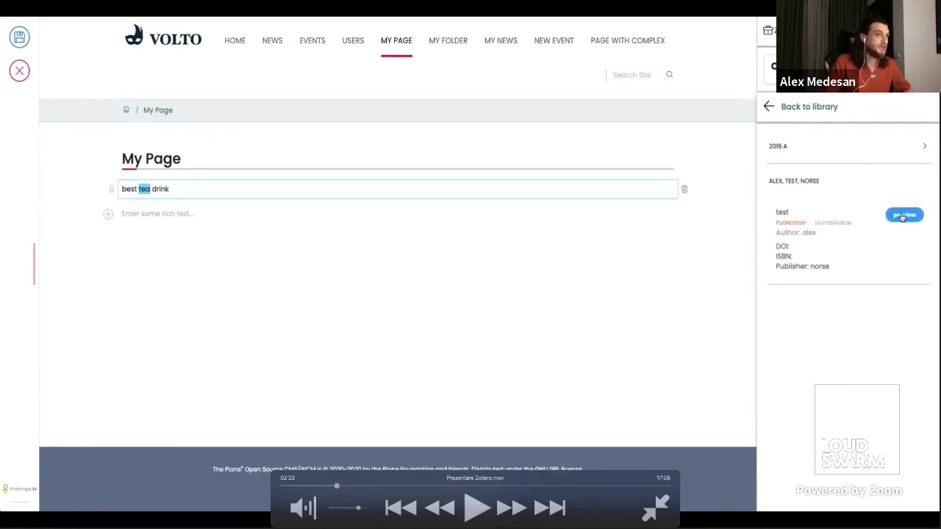
Cite the test reference on 'tea', then bring up the block chooser below the paragraph
left_click(478, 508)
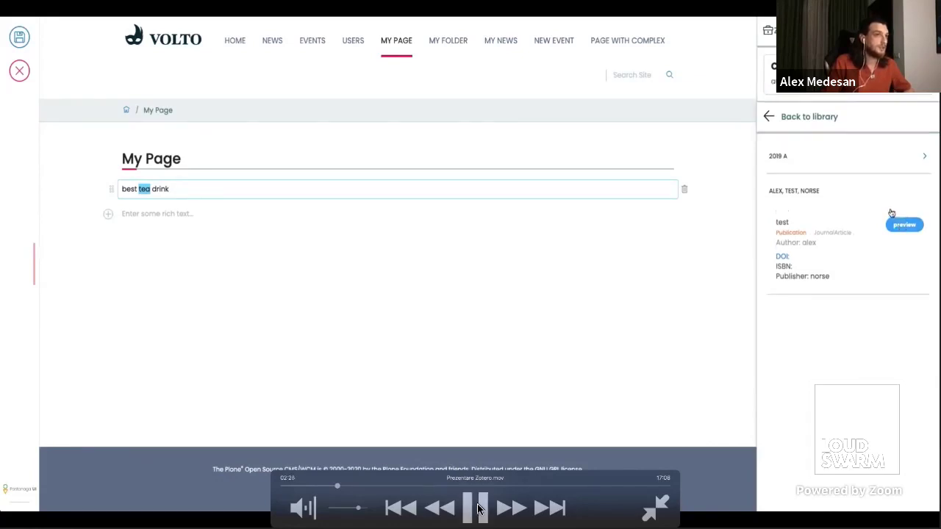
left_click(478, 507)
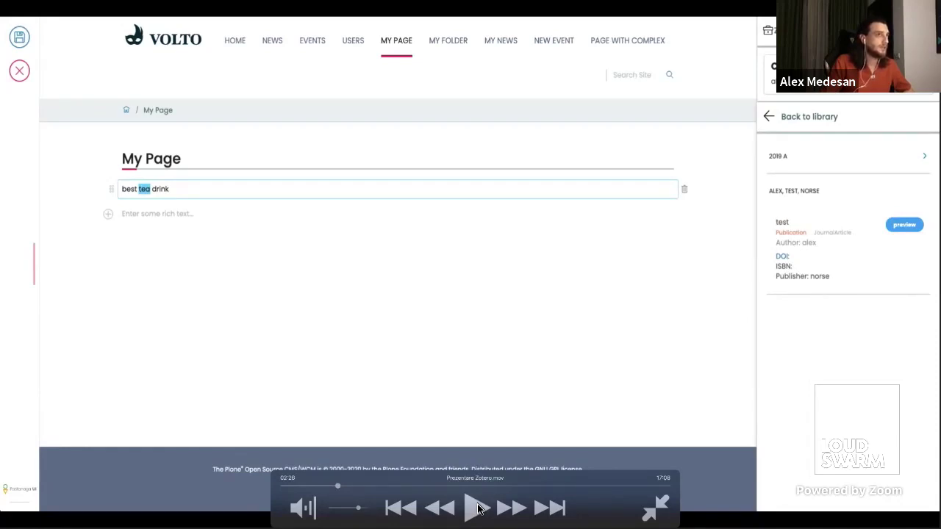
left_click(478, 509)
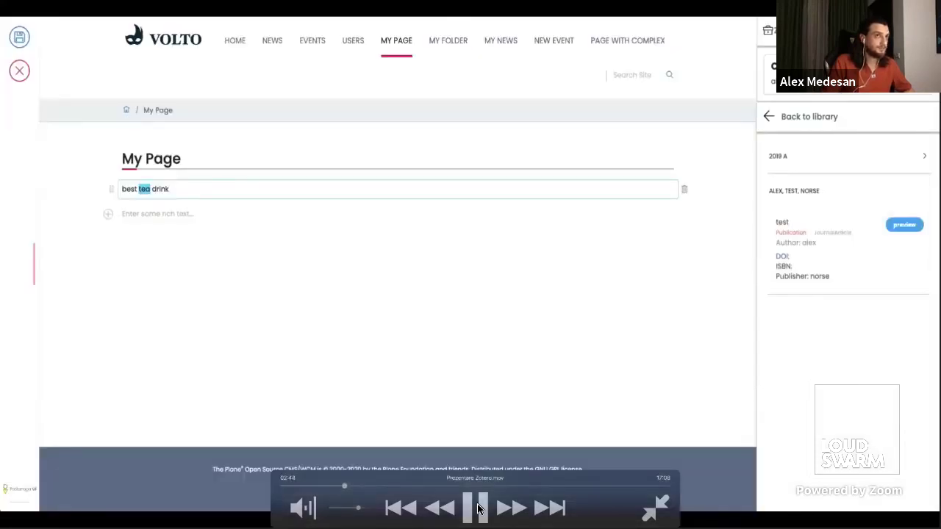
left_click(478, 508)
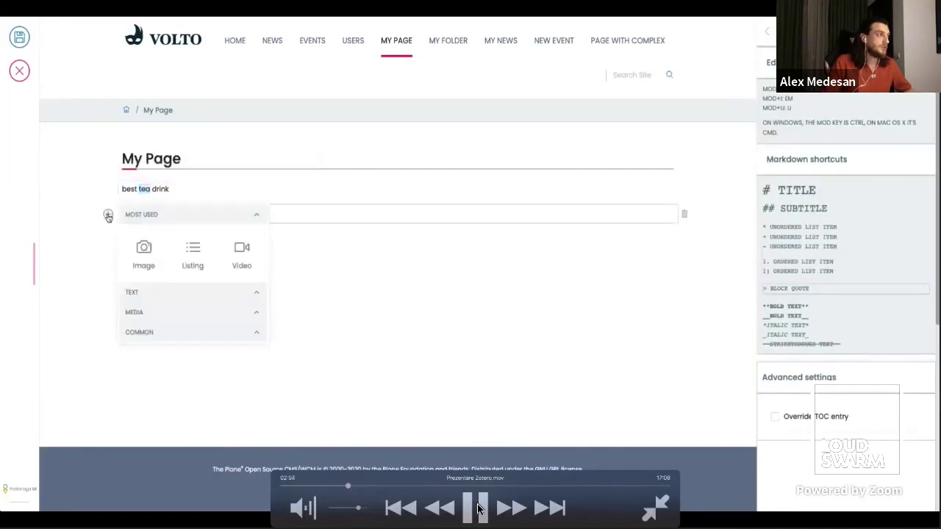
Insert a Footnotes block listing alex, 'test', norse under the paragraph and save My Page
left_click(477, 508)
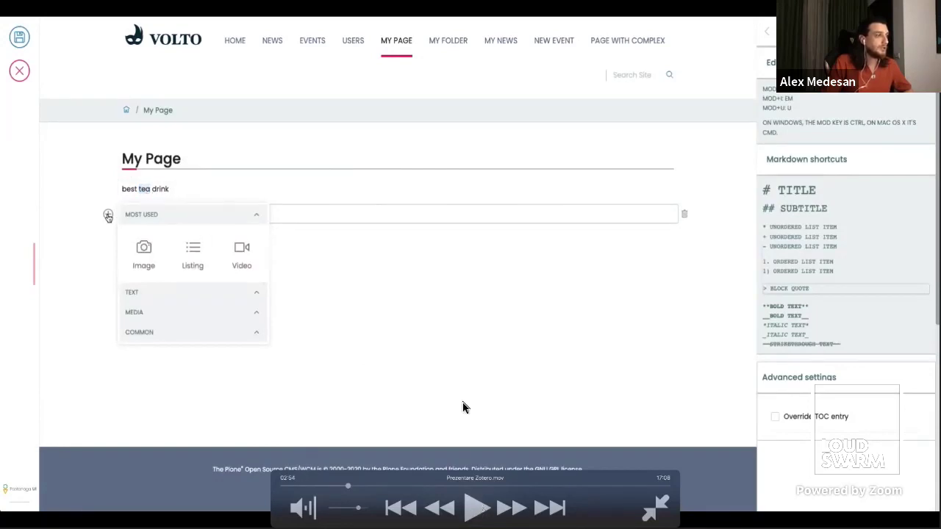
left_click(474, 513)
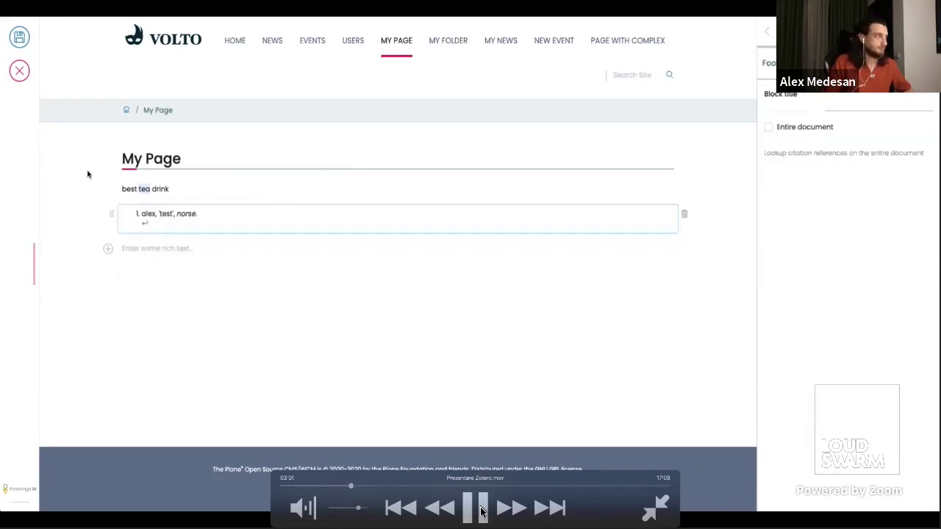
left_click(481, 513)
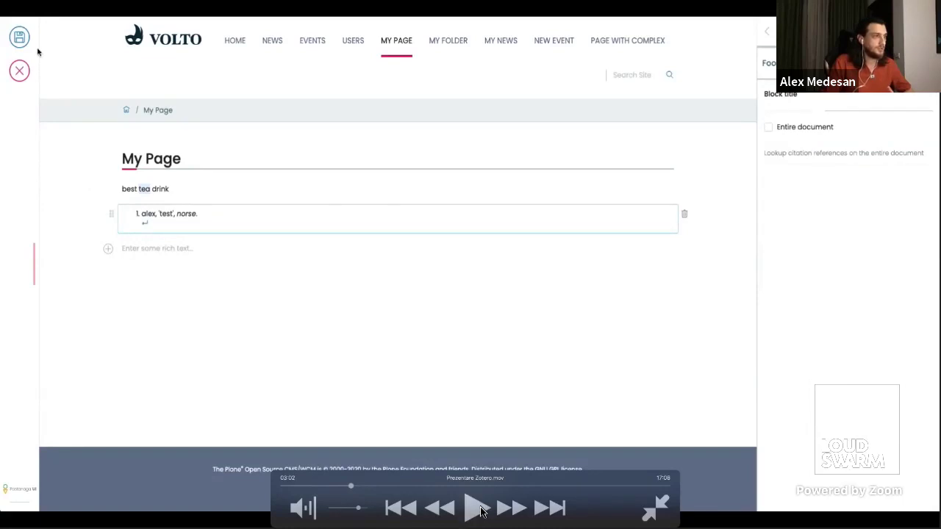
left_click(479, 508)
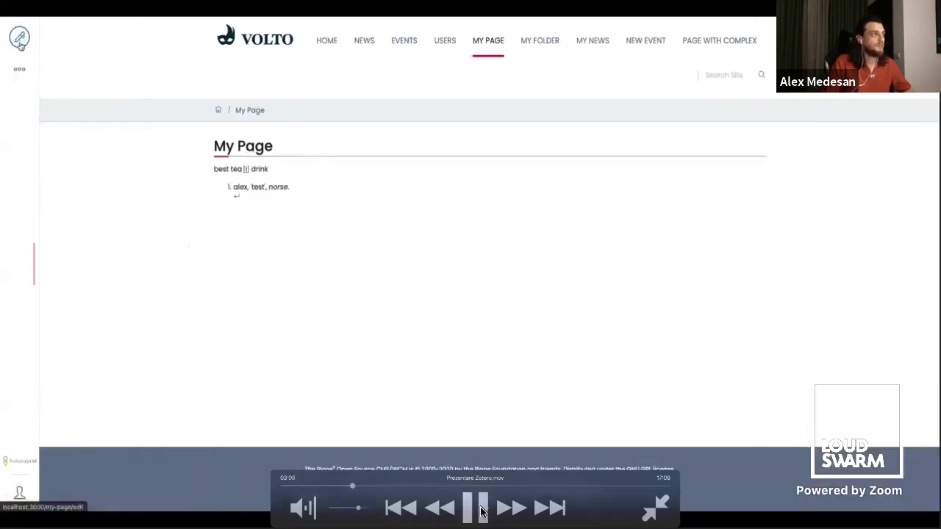
Hover the [1] marker on 'tea' to view its citation popover, then reopen the page for editing
left_click(479, 509)
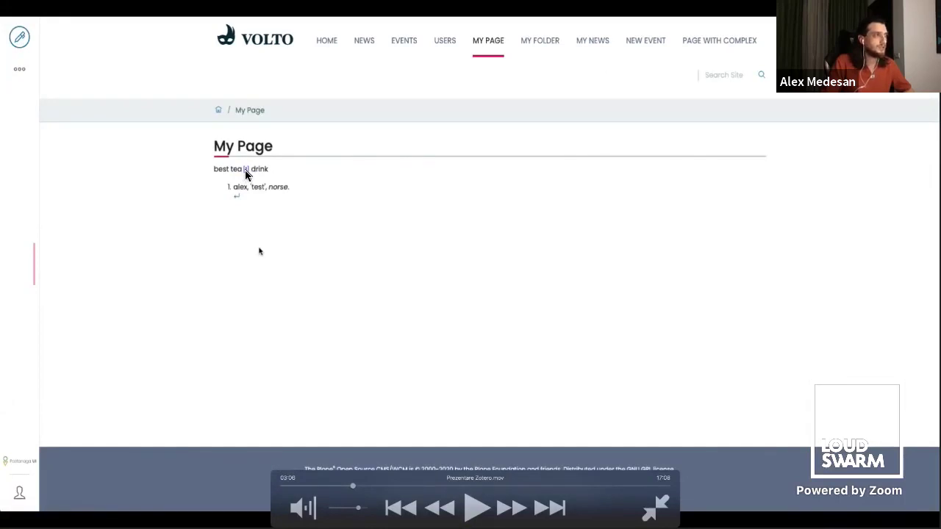
left_click(475, 509)
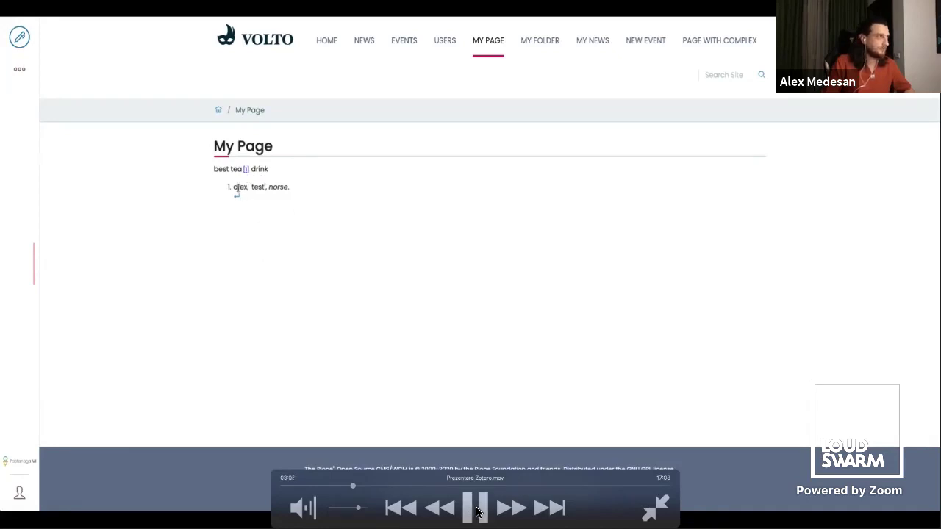
left_click(476, 510)
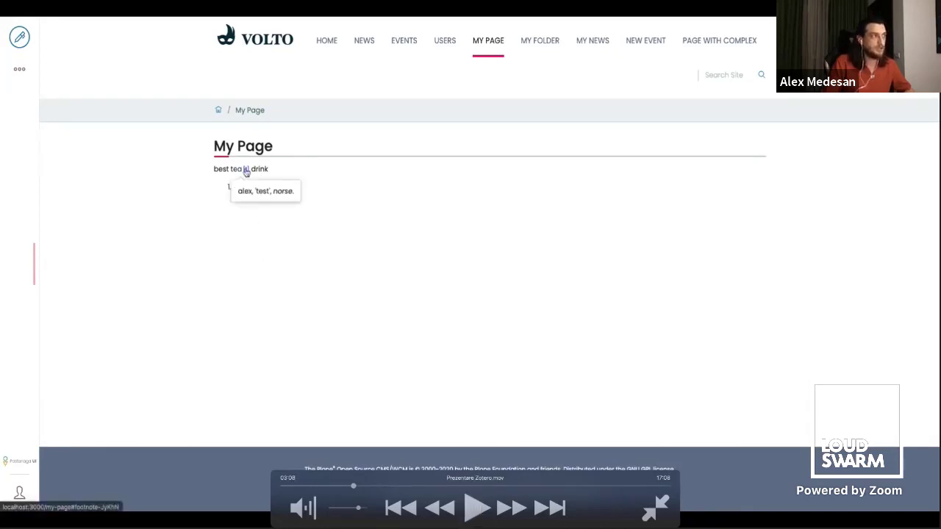
left_click(479, 512)
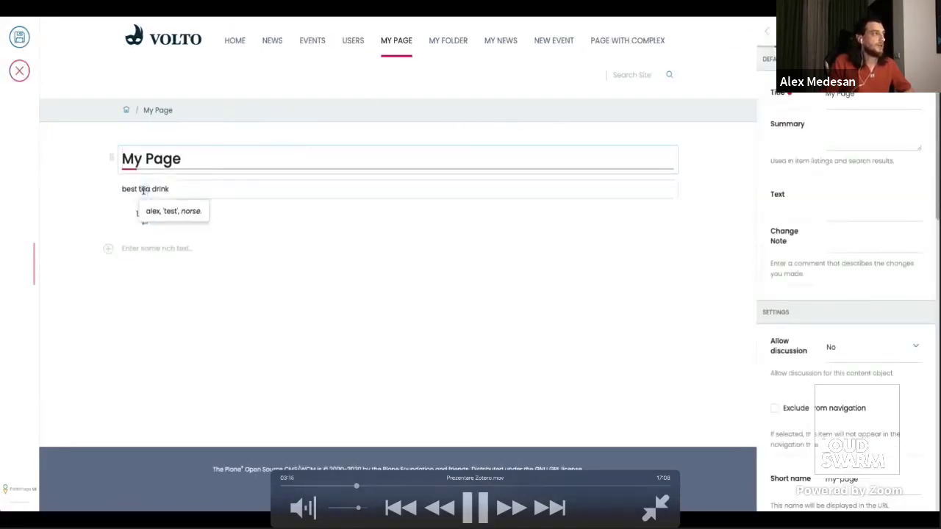
Pause and step through the demo video while 'tea' is cited and the Zotero library opens
left_click(474, 509)
left_click(475, 508)
left_click(475, 509)
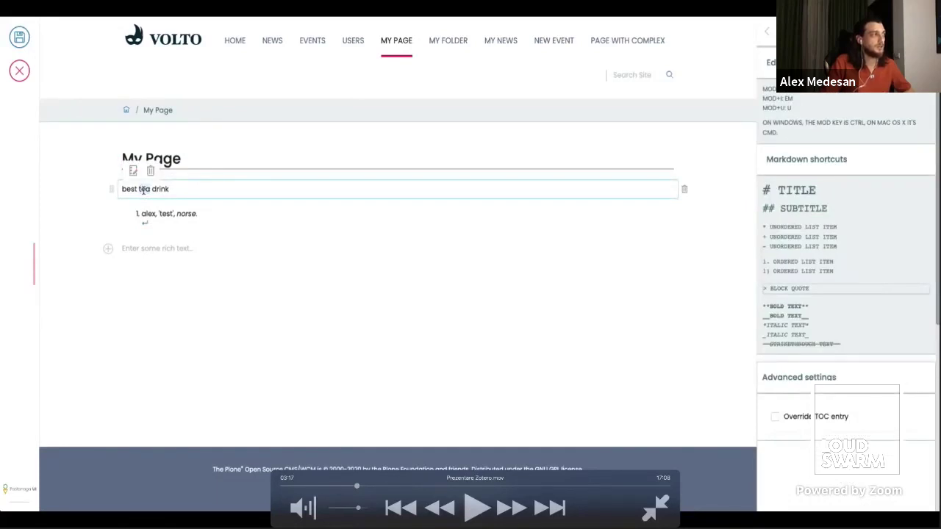
left_click(477, 510)
left_click(478, 511)
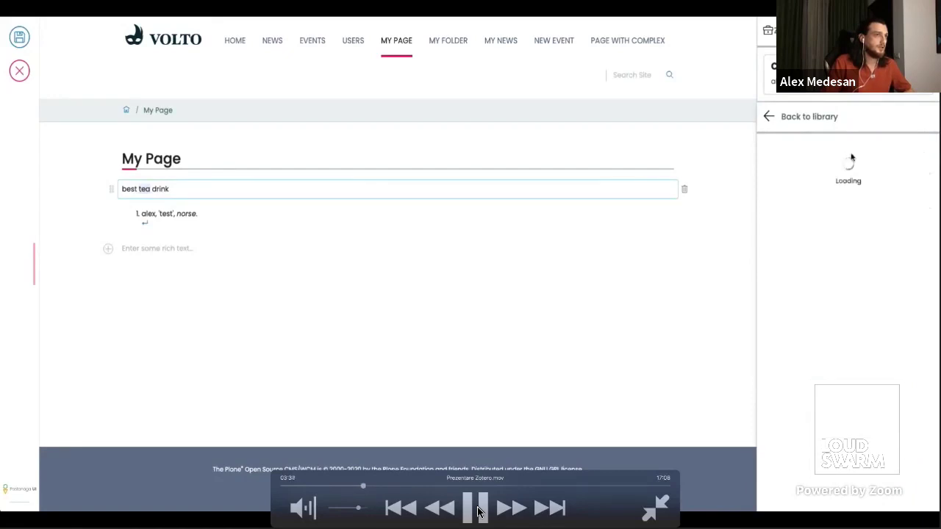
Pause, then resume the demo video over the Zotero collections browsing and Site Setup
left_click(477, 512)
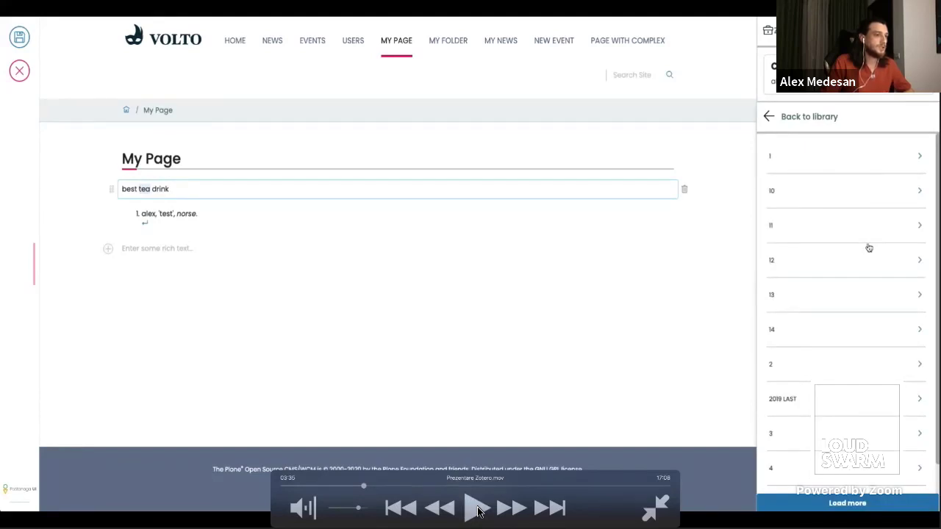
left_click(478, 512)
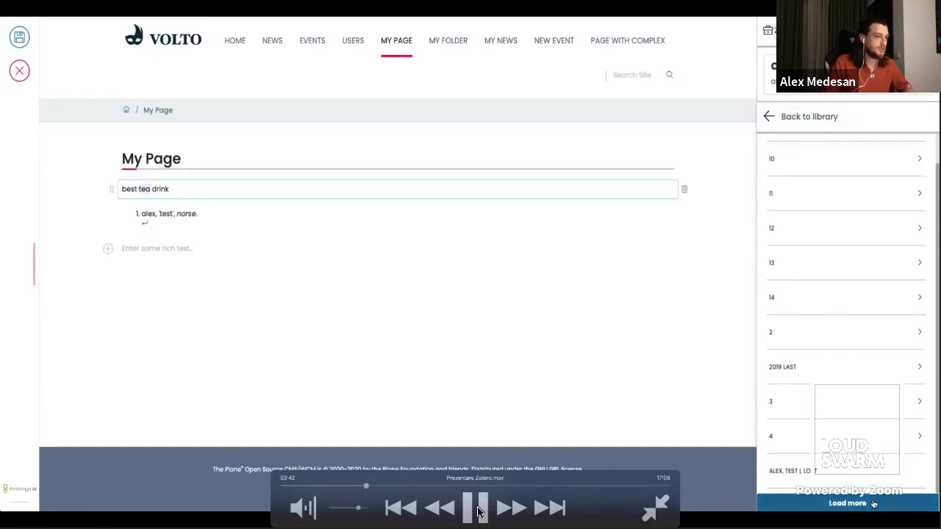
left_click(873, 504)
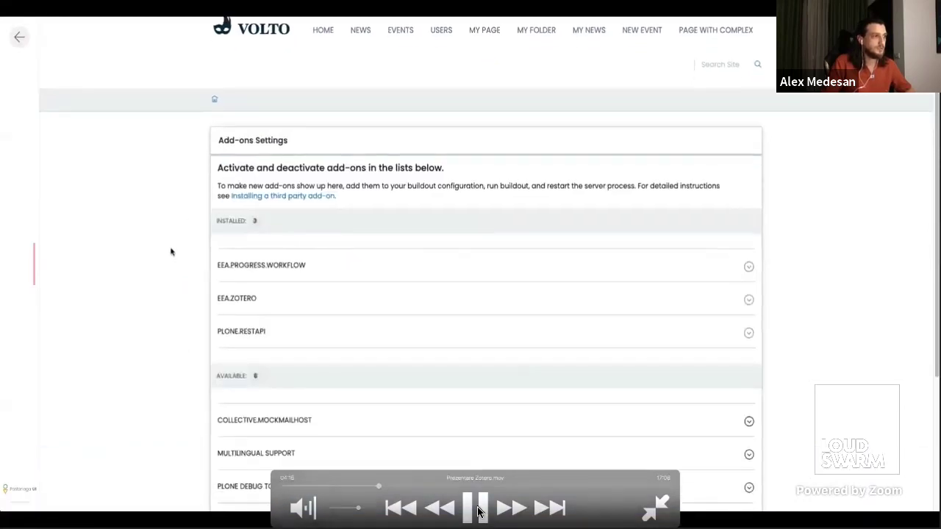
Pause the demo video on the eea.zotero add-on, then resume it
left_click(478, 507)
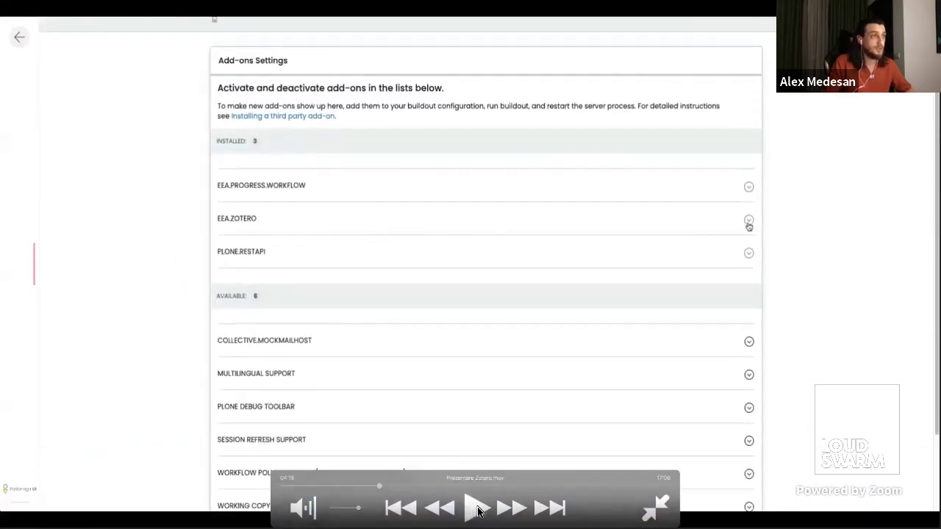
left_click(477, 507)
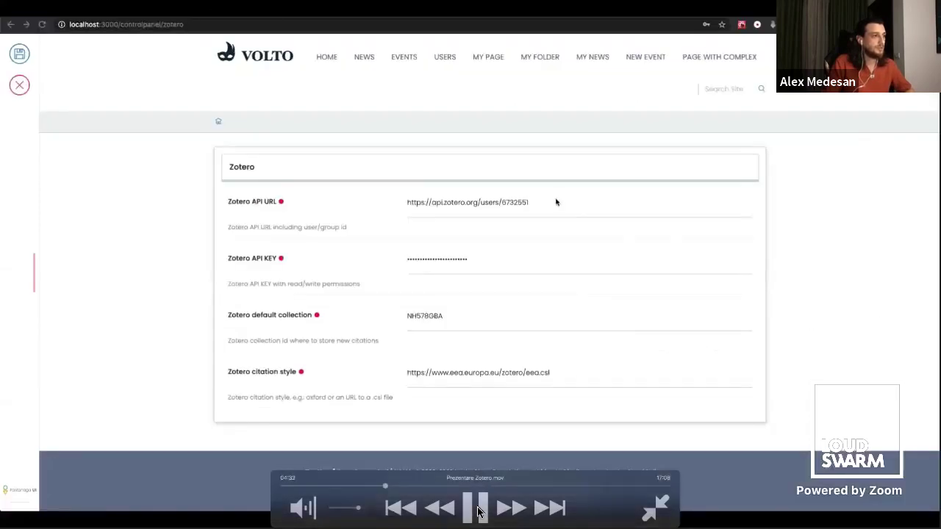
Pause twice on the Zotero control panel's API URL, key, collection and style settings
left_click(477, 508)
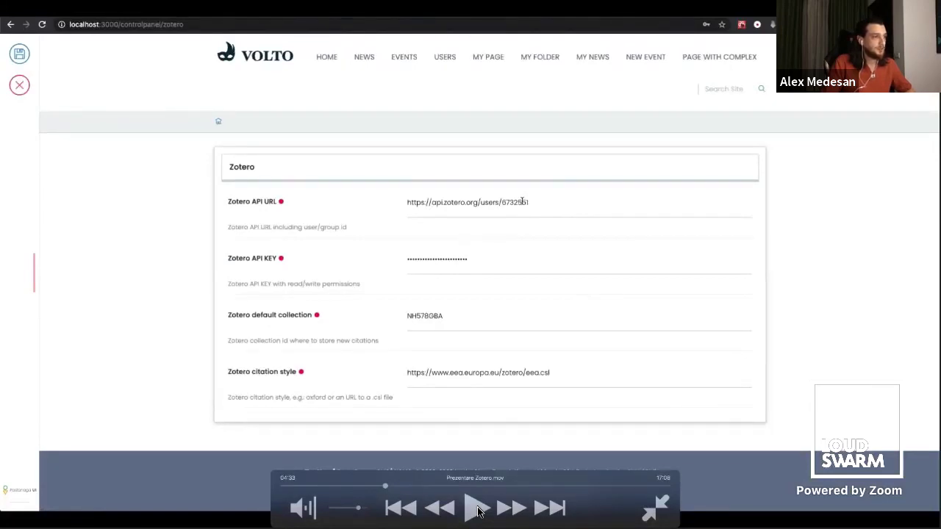
left_click(478, 509)
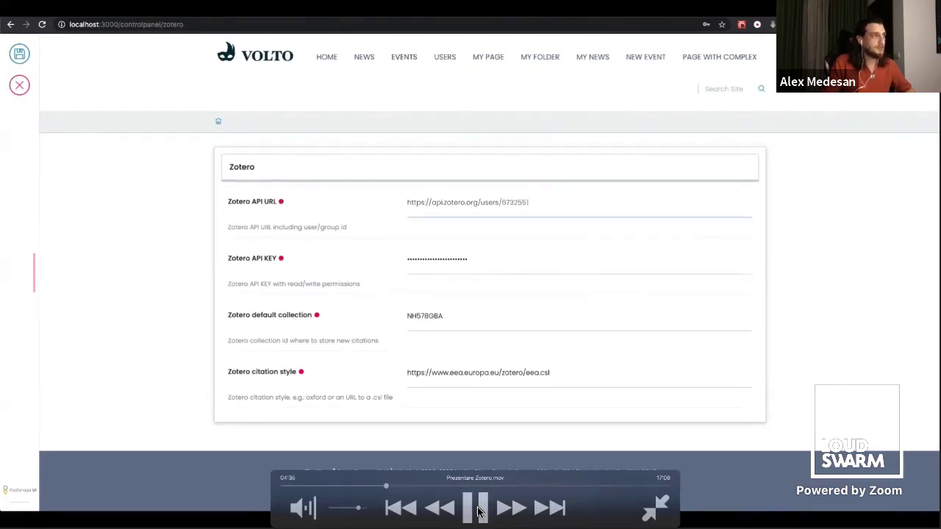
left_click(478, 509)
left_click(477, 509)
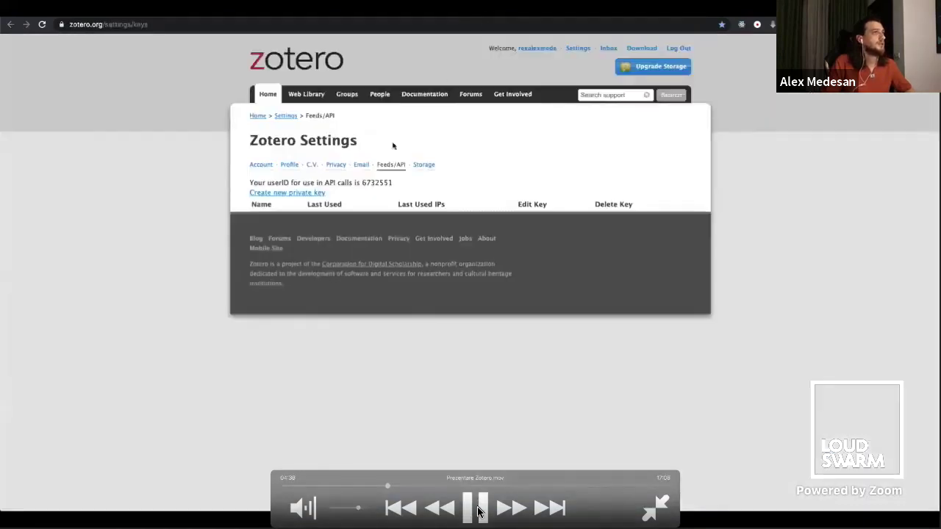
Step and scrub the demo video through creating the 'new key' private key with full access
left_click(478, 509)
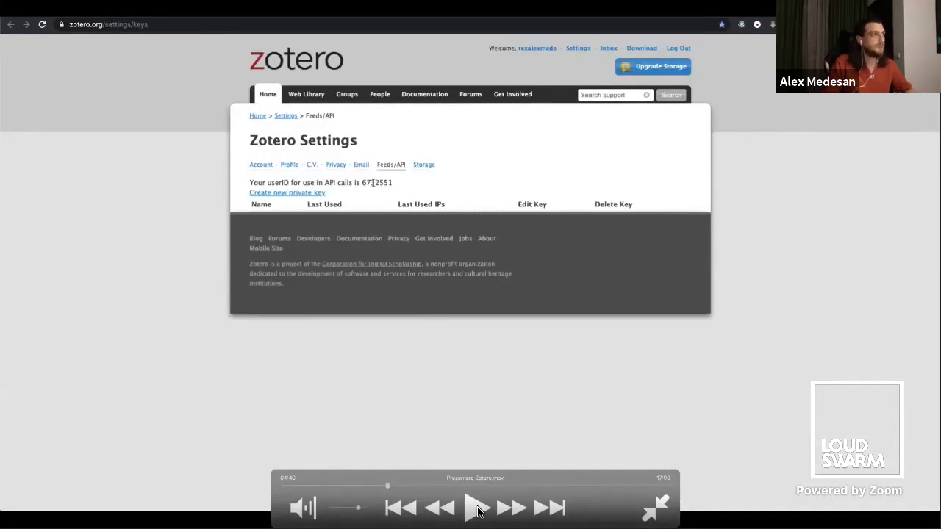
left_click(478, 509)
left_click(478, 509)
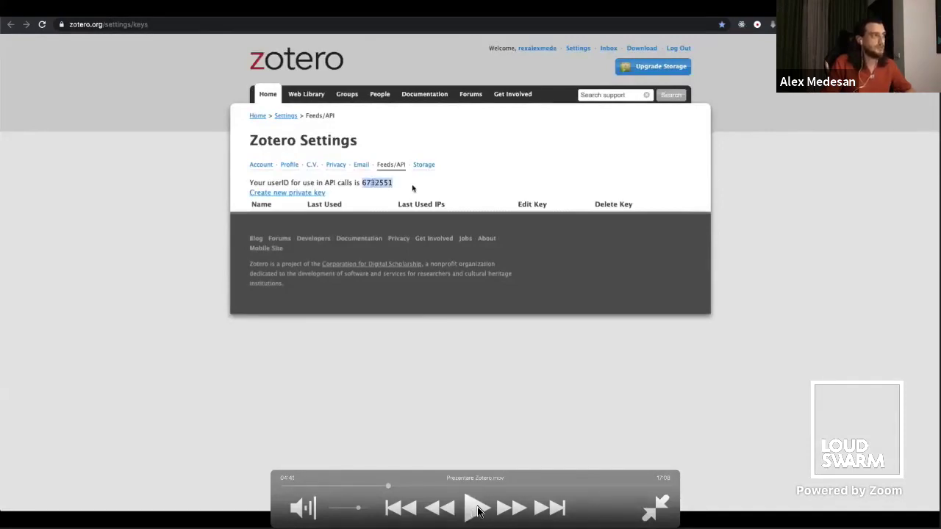
left_click(478, 510)
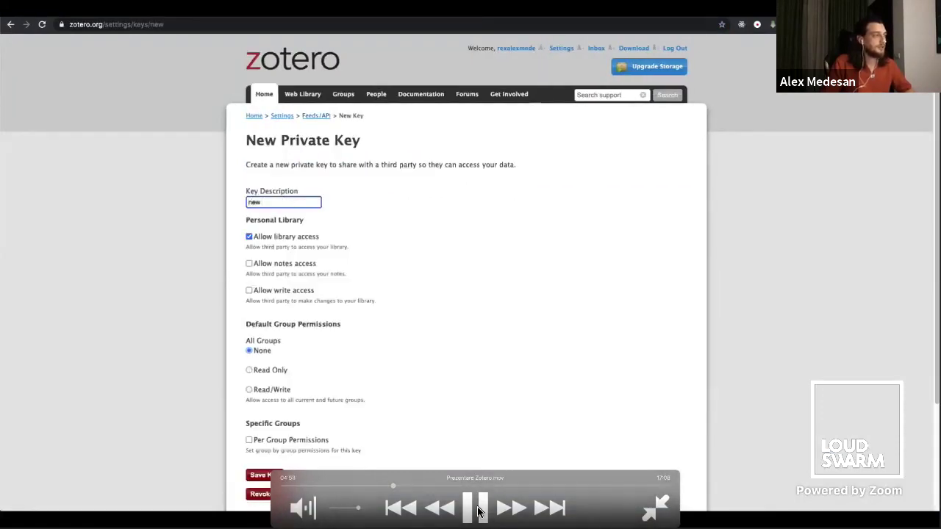
left_click(478, 512)
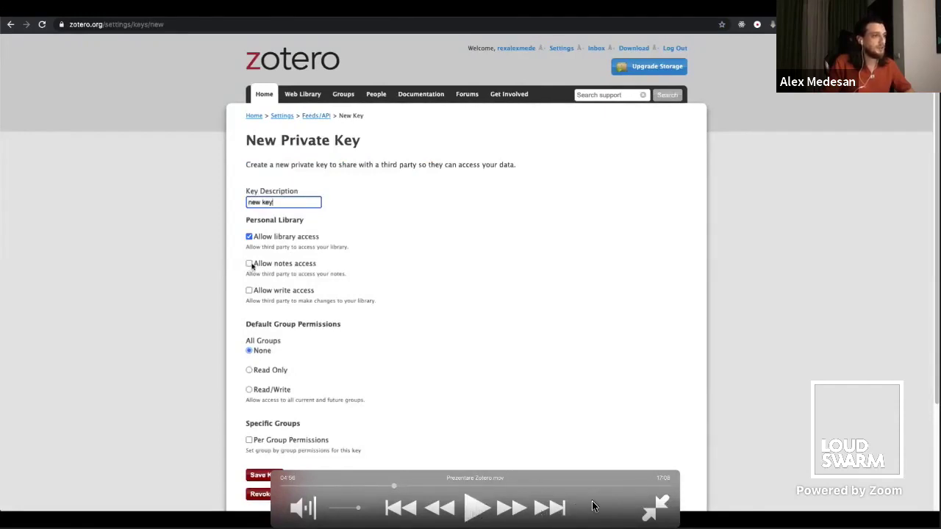
mouse_move(478, 511)
left_mouse_down()
mouse_move(624, 494)
mouse_move(641, 509)
left_mouse_up()
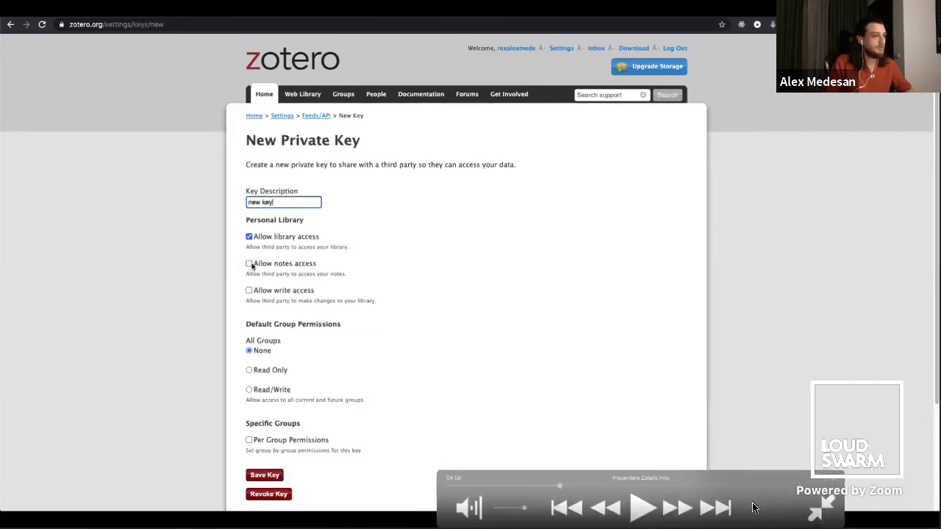
left_click(640, 507)
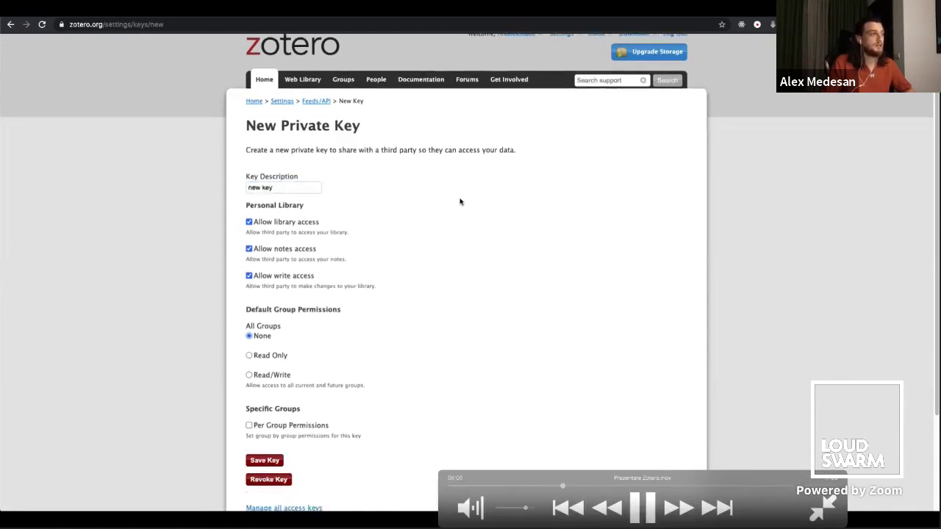
left_click(640, 507)
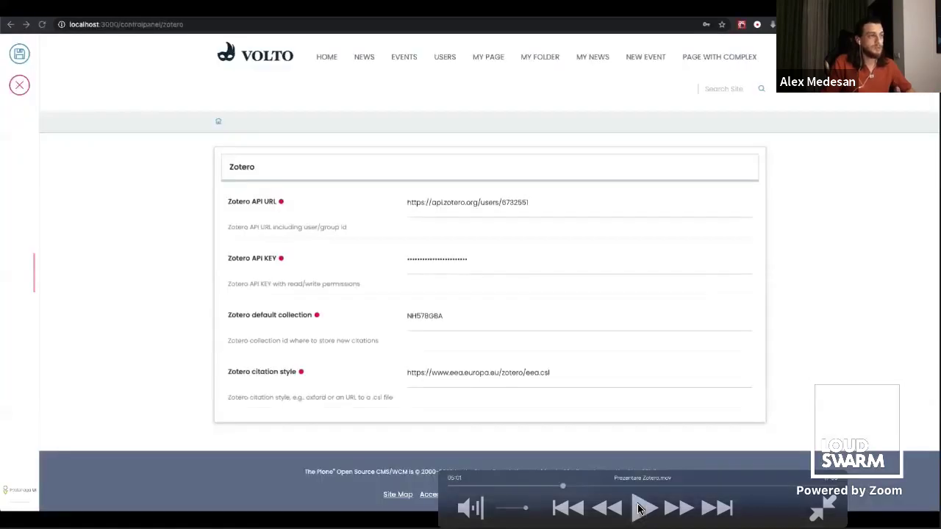
left_click(640, 507)
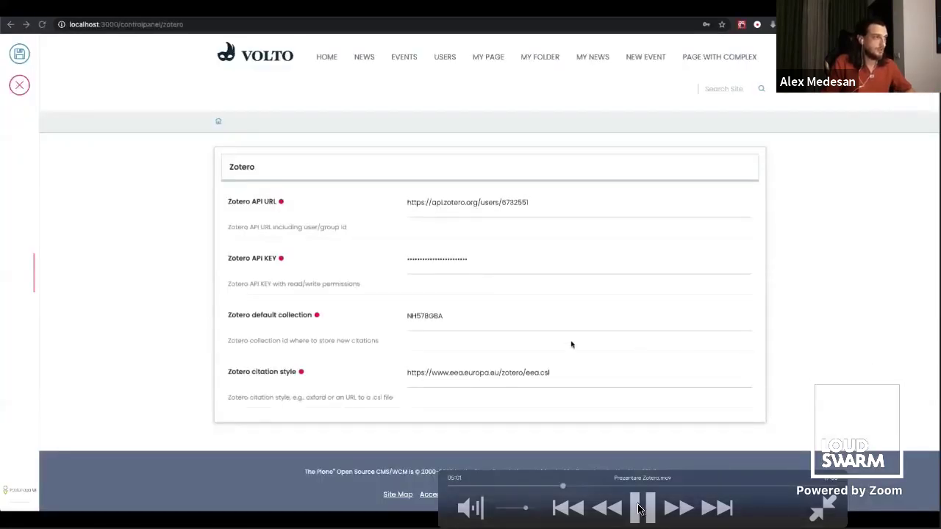
left_click(640, 507)
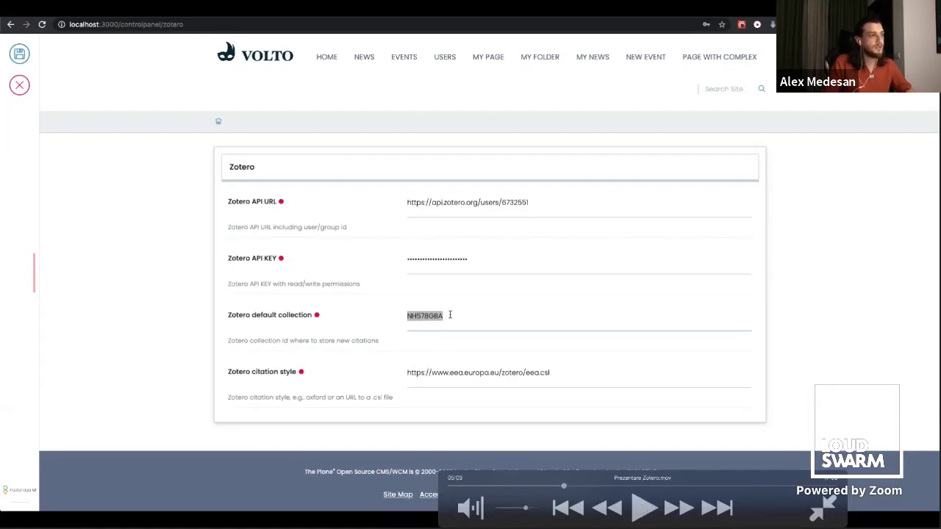
left_click(641, 509)
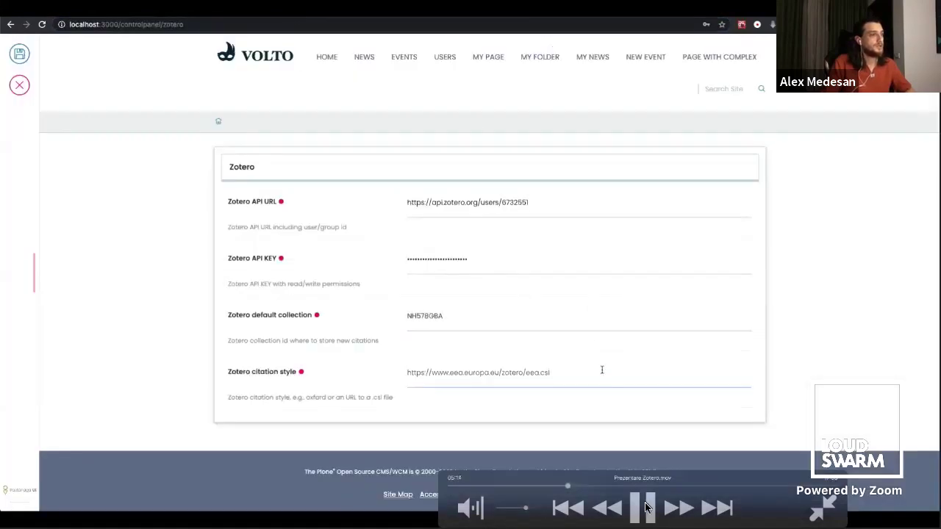
left_click(643, 508)
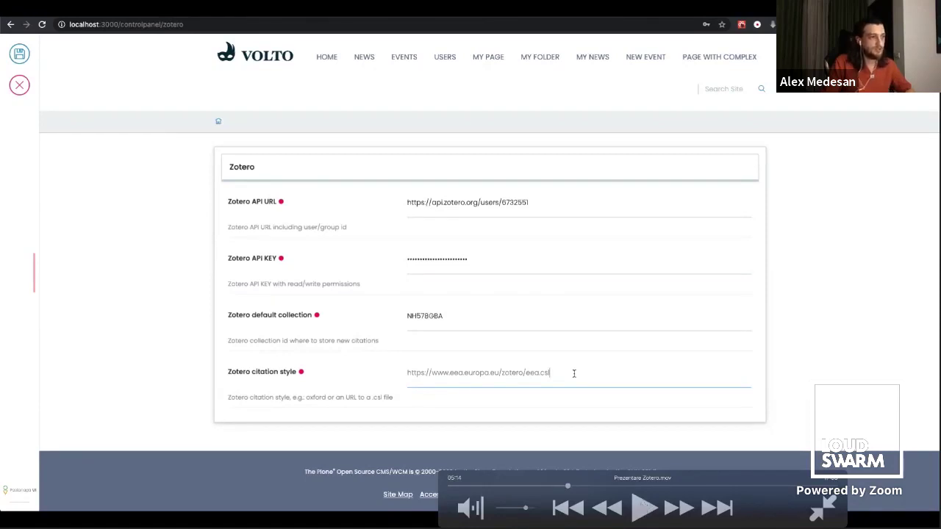
key("space")
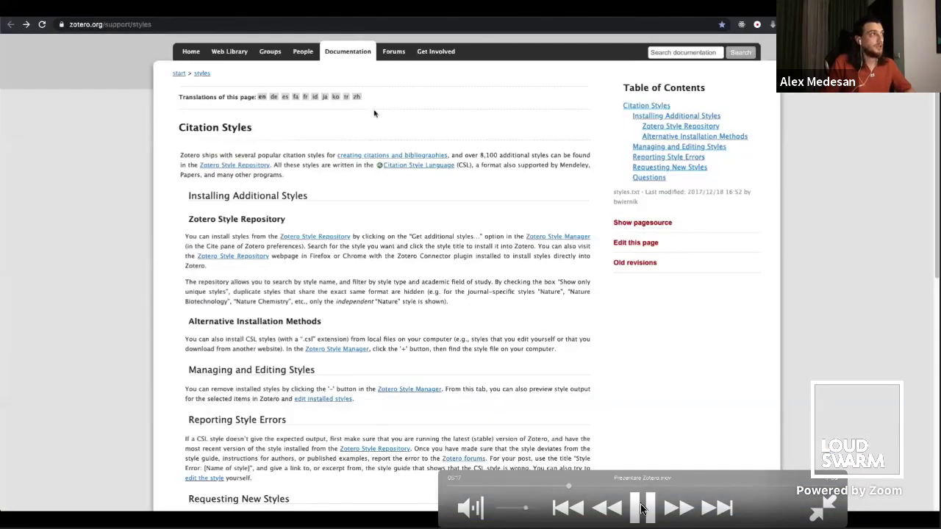
Pause and step the demo video through the Zotero Citation Styles repository list
left_click(642, 509)
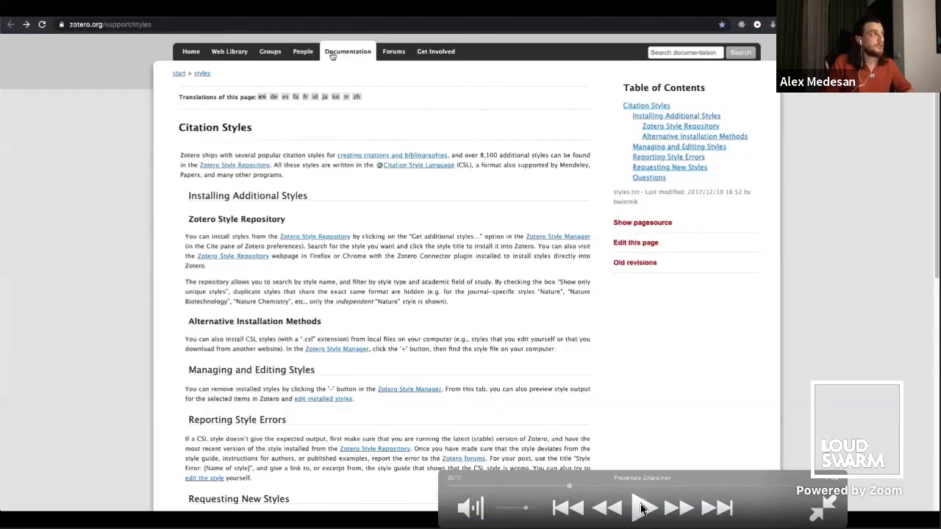
left_click(641, 509)
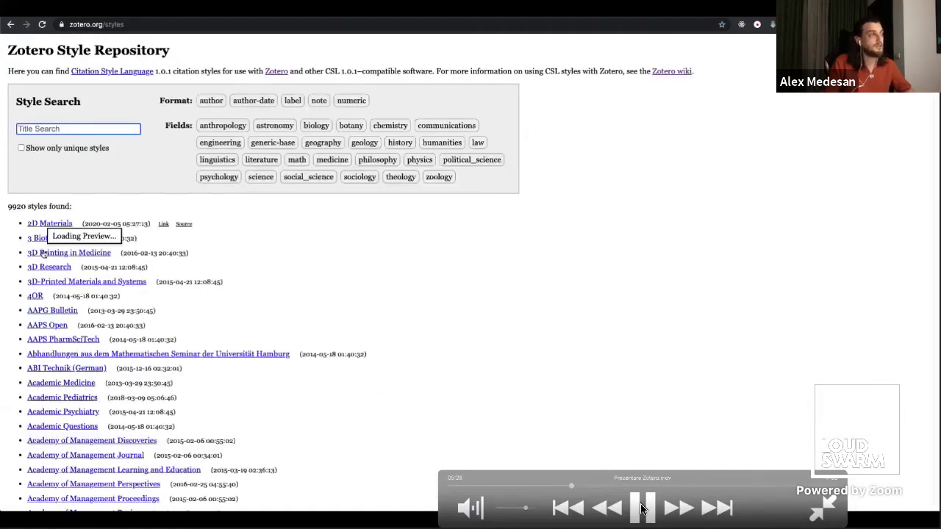
left_click(642, 509)
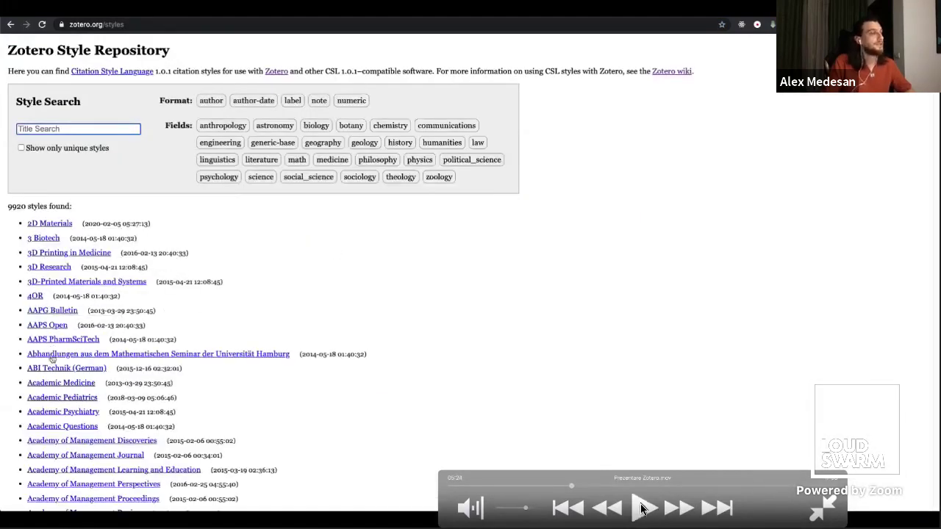
left_click(641, 508)
left_click(641, 508)
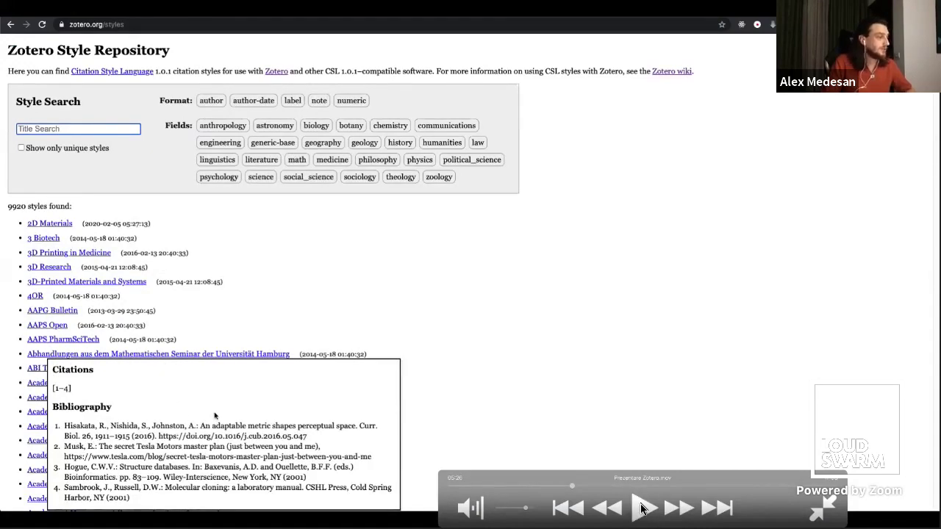
left_click(641, 509)
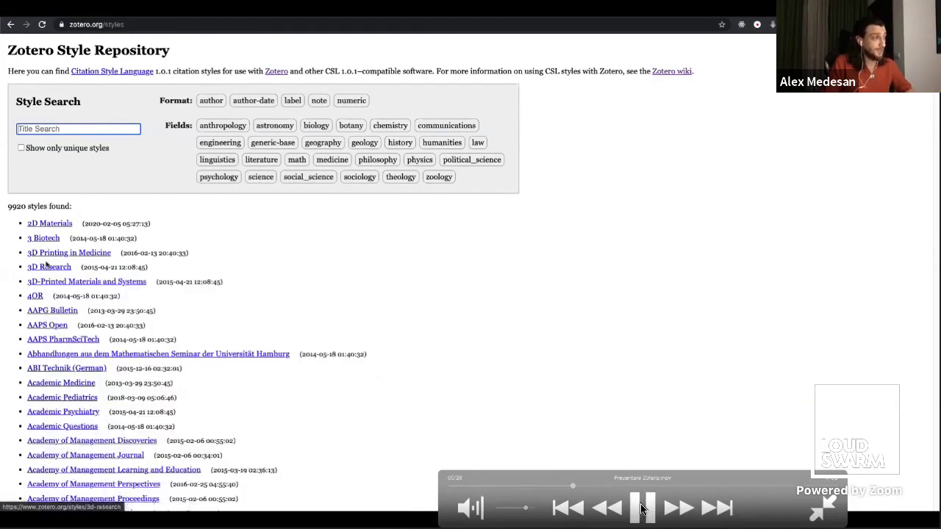
Pause on the Web API style parameter docs and the remote CSL file note
left_click(642, 509)
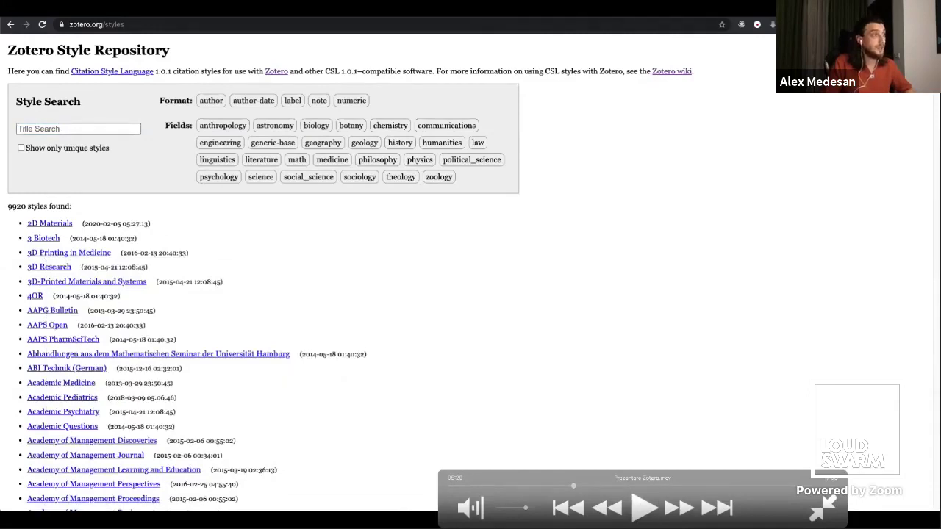
left_click(641, 509)
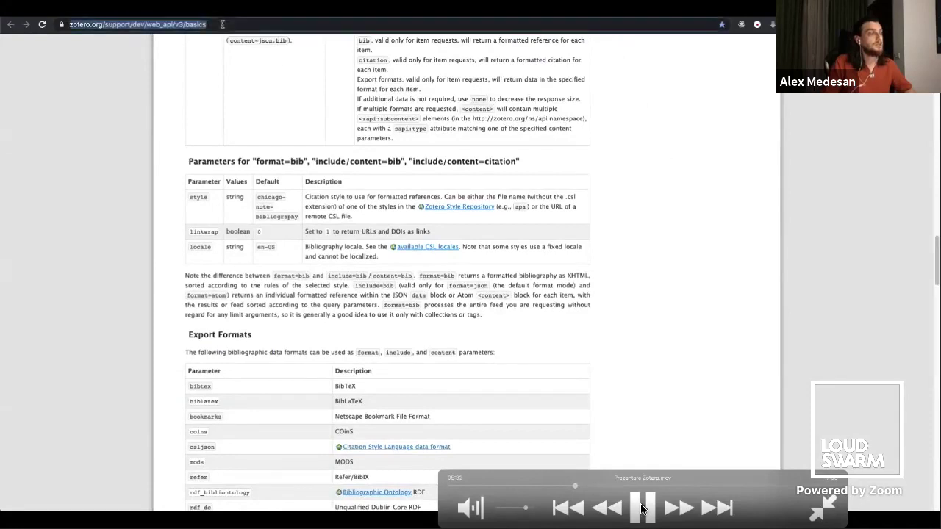
left_click(642, 509)
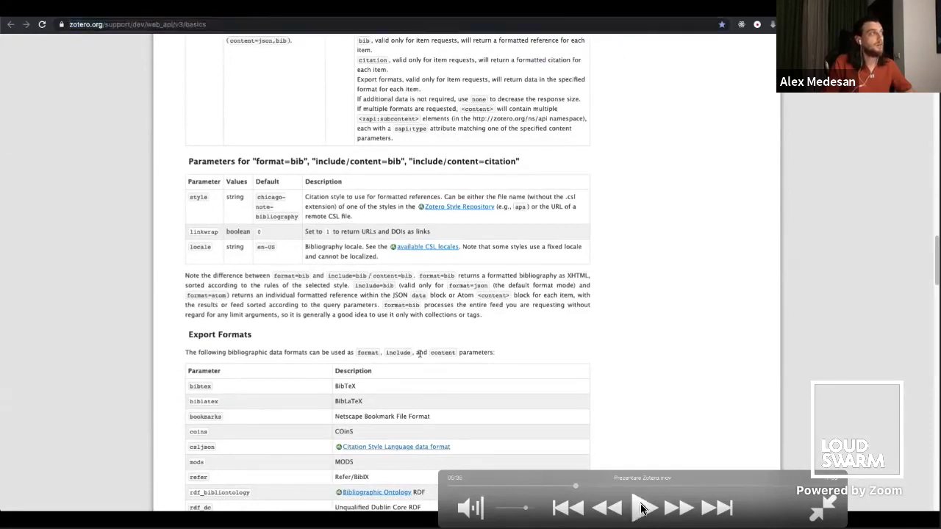
left_click(641, 509)
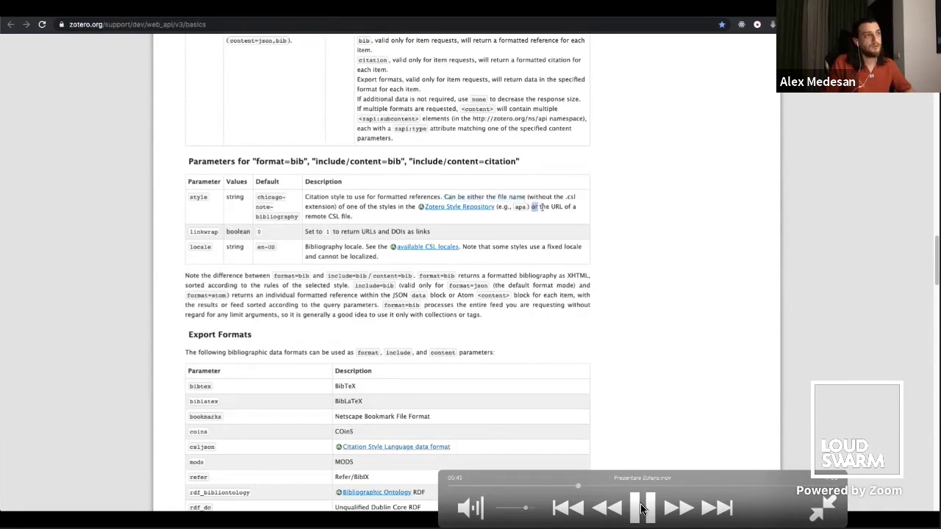
left_click(642, 509)
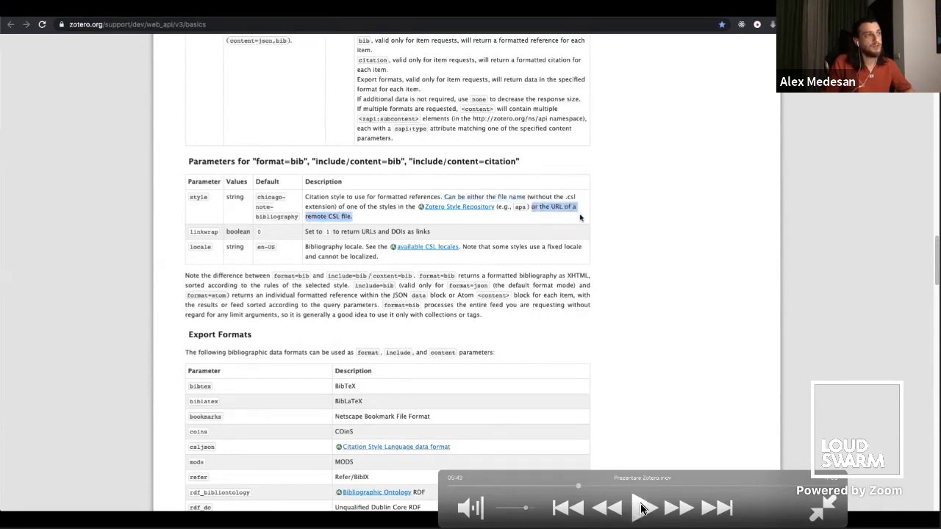
left_click(642, 509)
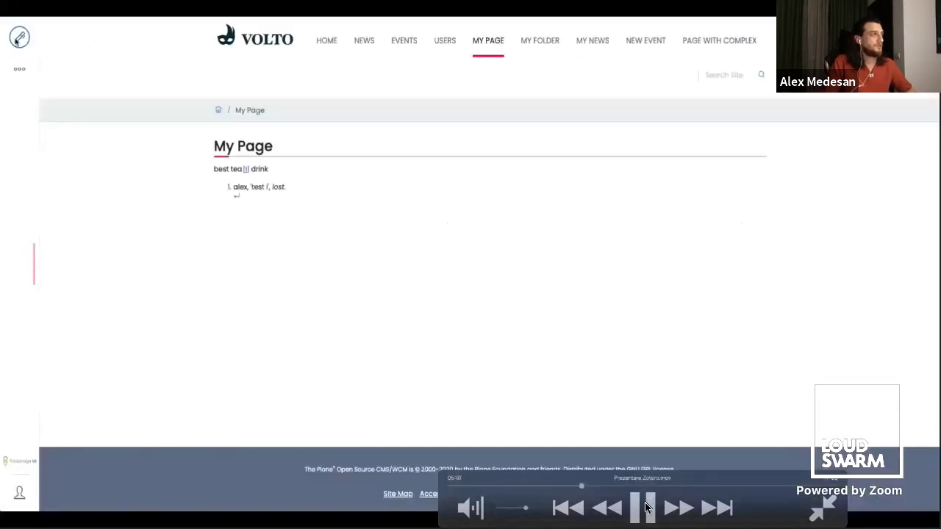
left_click(647, 507)
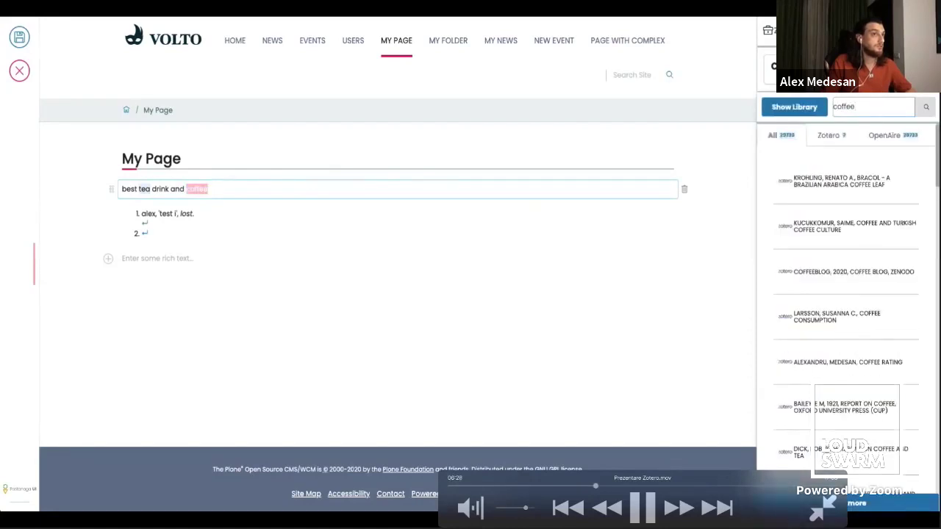
Pause and step the demo video as 'and coffee' is added and searched in Zotero
key("space")
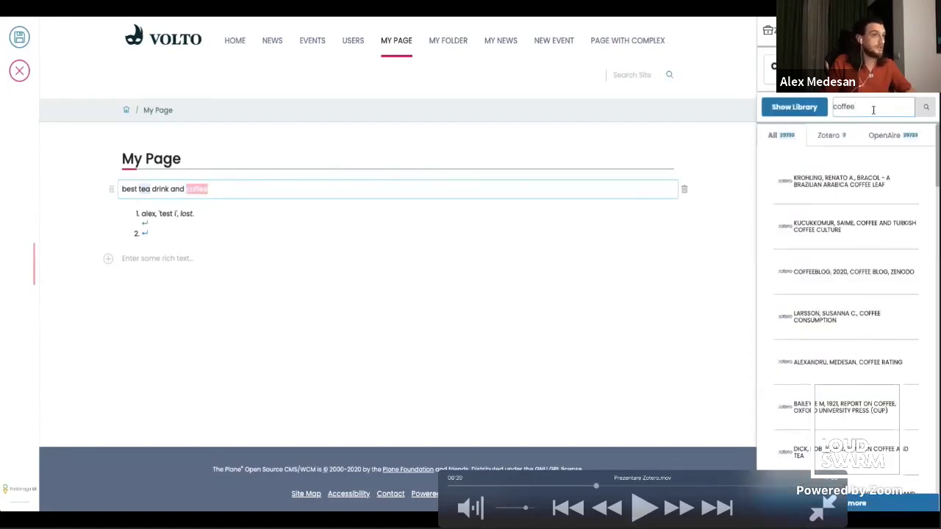
left_click(648, 507)
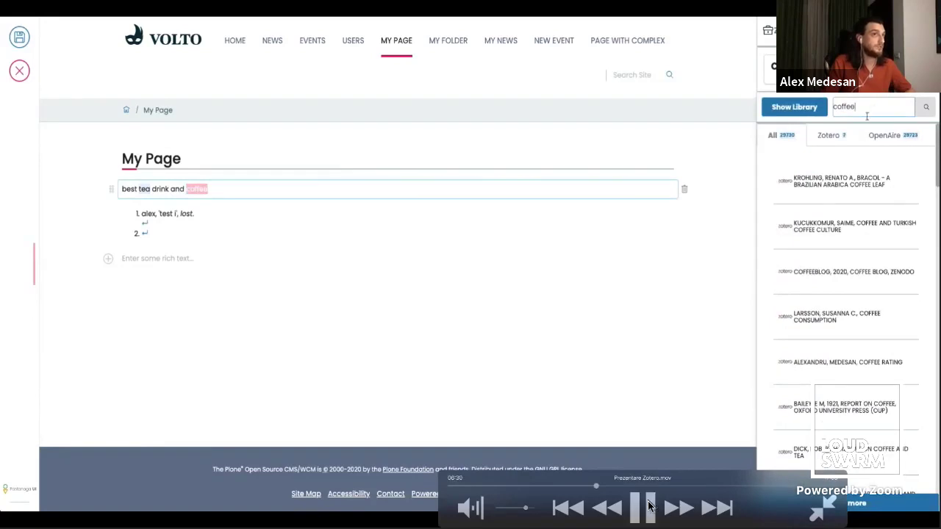
left_click(648, 507)
left_click(648, 508)
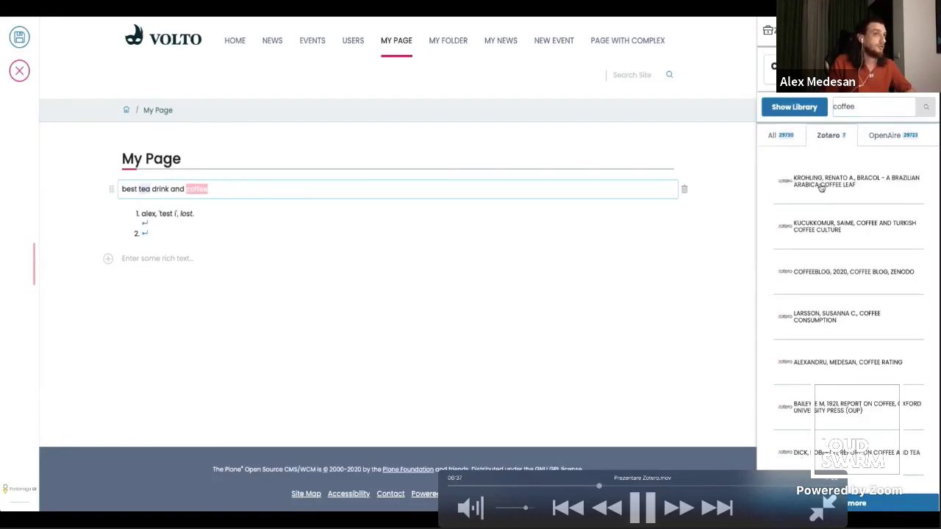
Pause on the coffee results and the expanded Krohling BRACOL entry before it's cited
left_click(648, 507)
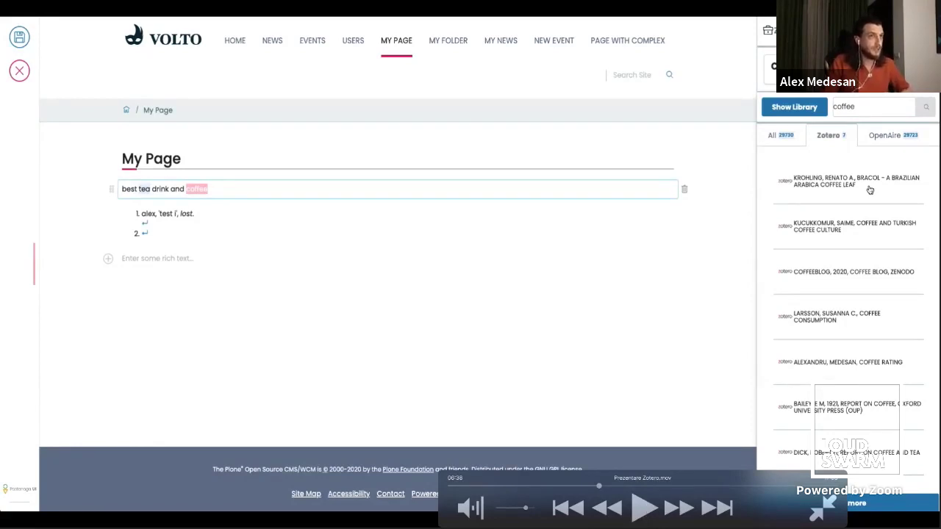
left_click(645, 508)
left_click(646, 507)
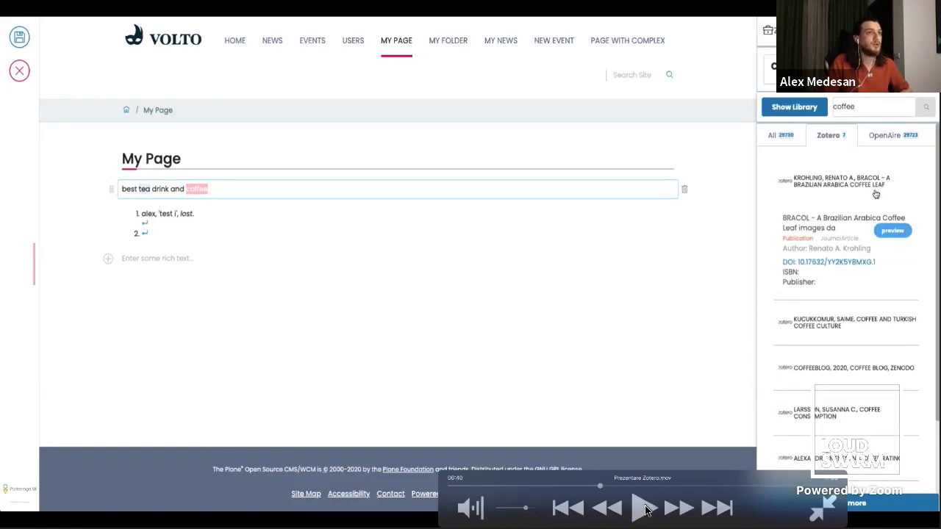
left_click(645, 509)
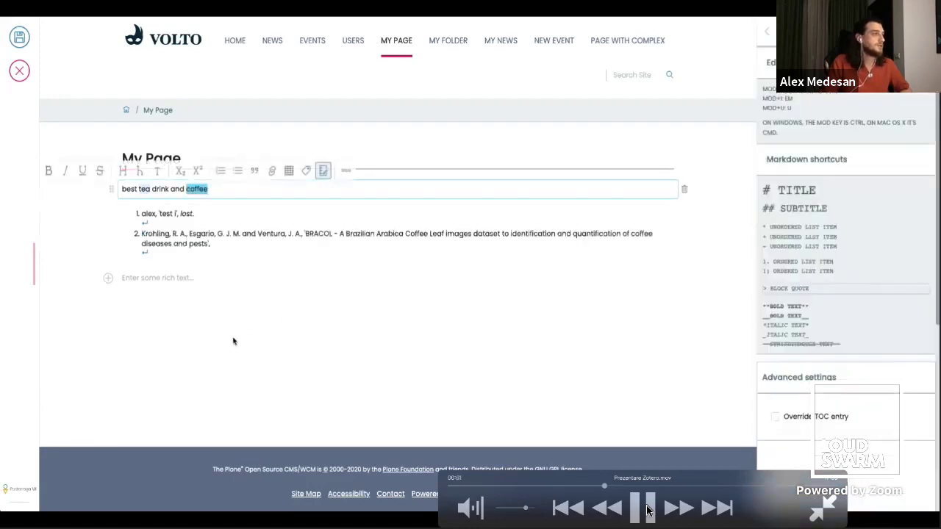
Pause the demo video on the inserted coffee footnote and its citation popover
left_click(648, 510)
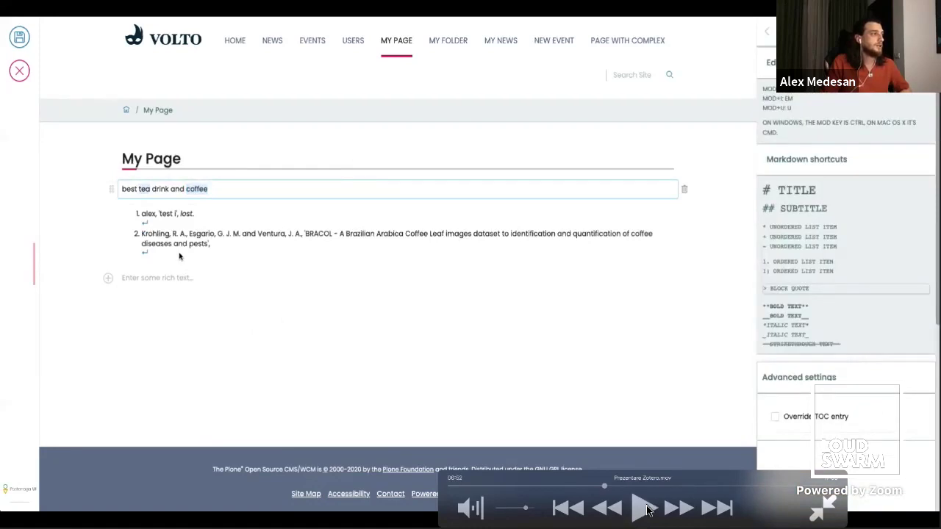
left_click(646, 510)
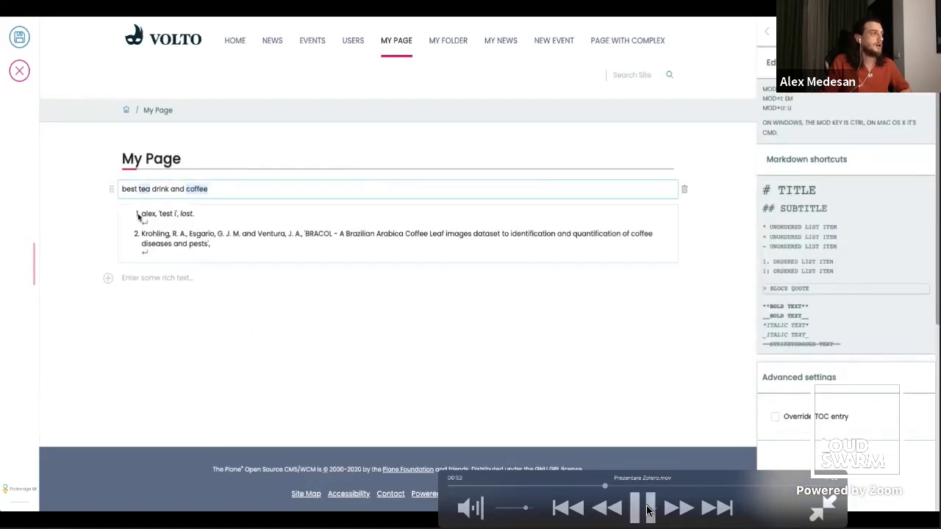
left_click(647, 510)
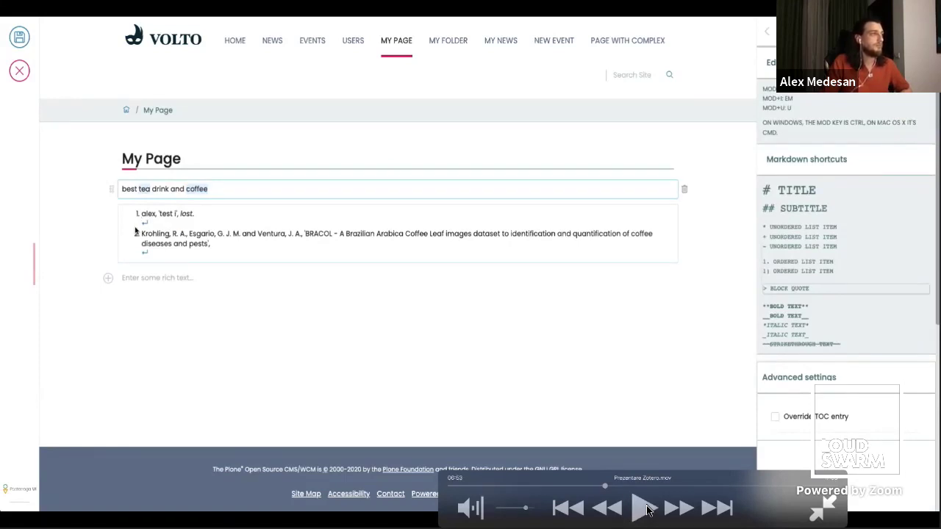
left_click(647, 510)
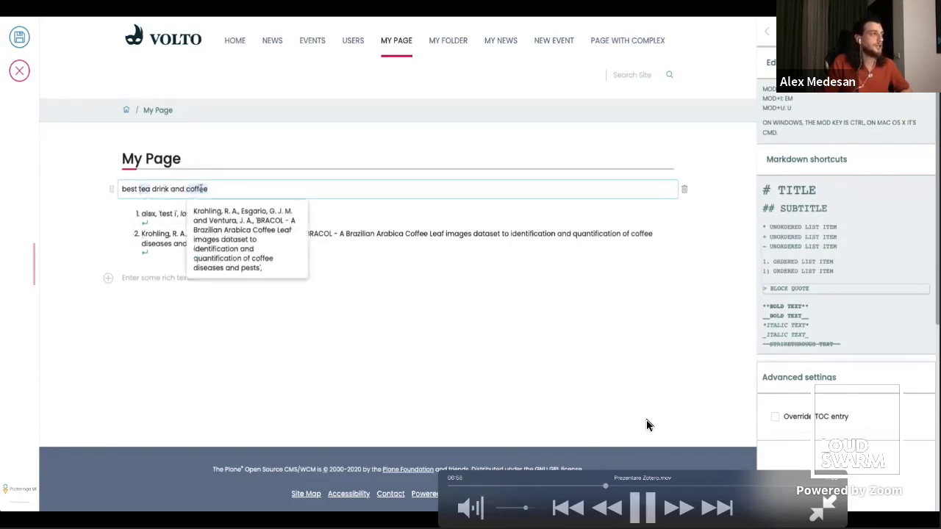
left_click(643, 507)
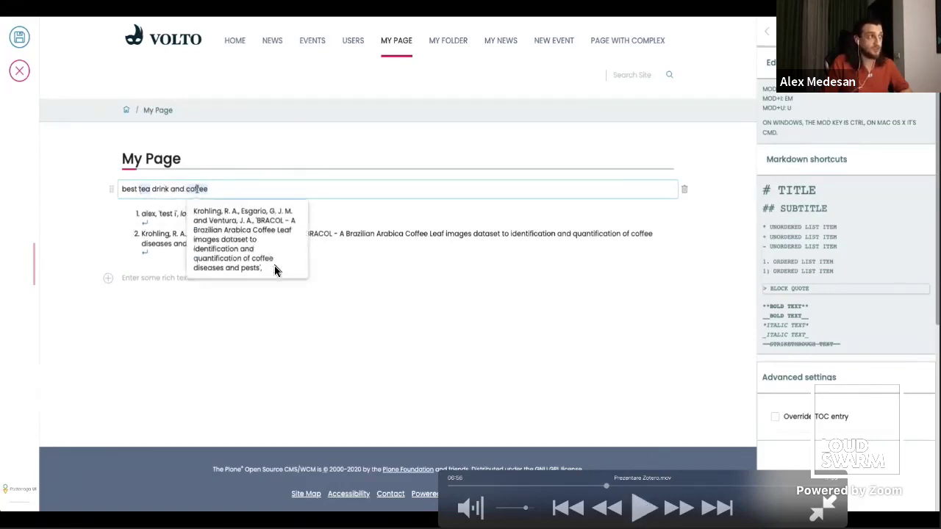
left_click(644, 507)
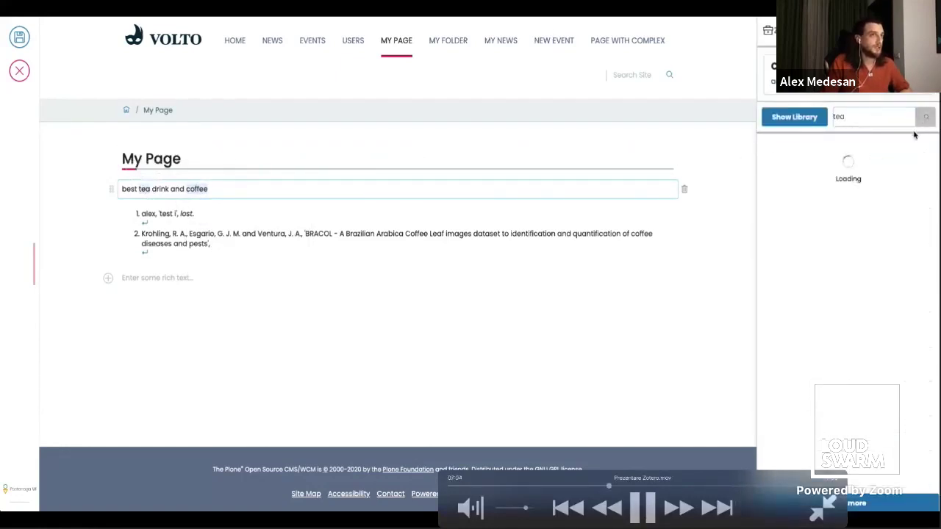
Control the demo video through the OpenAIRE tea publications and the OpenAIRE Explore site
left_click(644, 508)
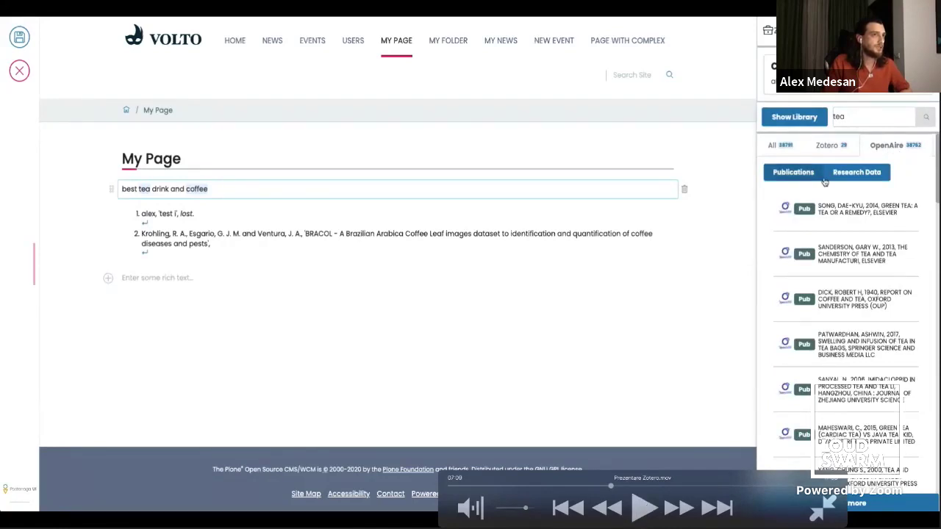
left_click(645, 508)
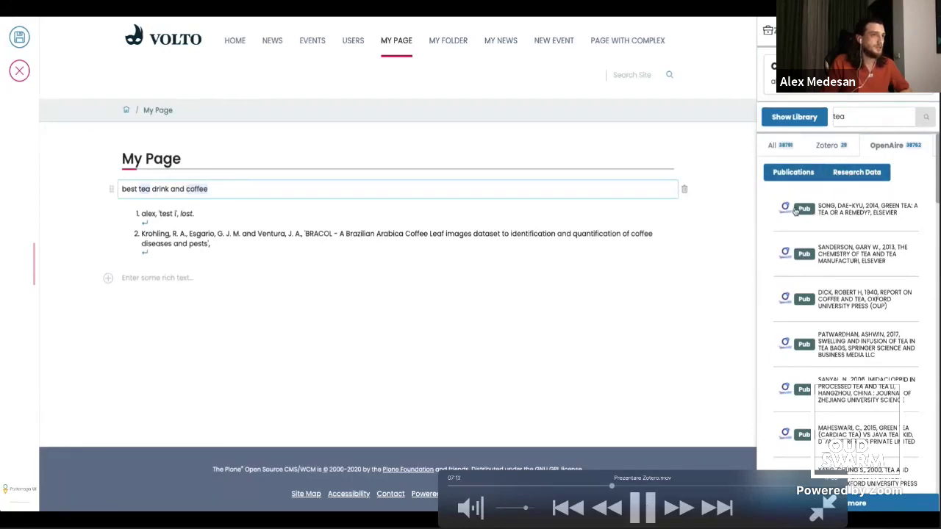
left_click(645, 509)
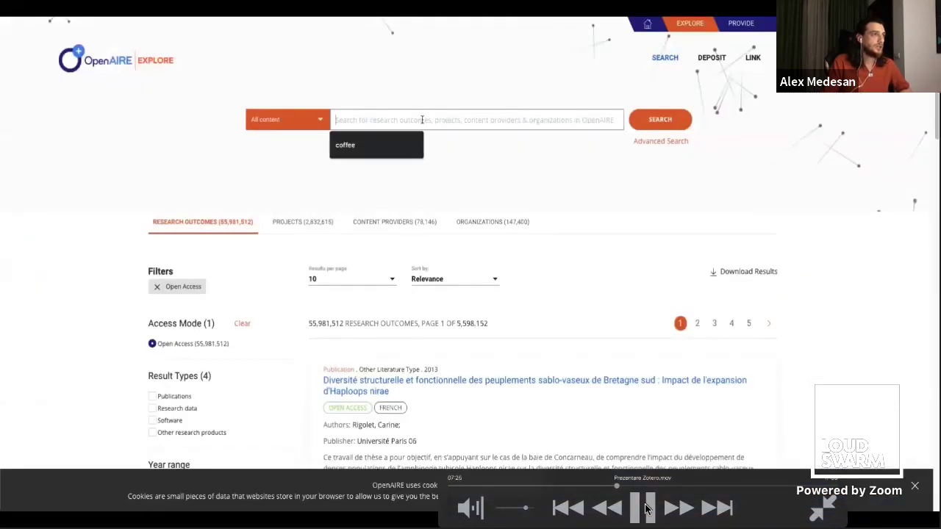
Follow the demo's open-access 'tea' search in OpenAIRE Explore and its return to the Volto editor
left_click(646, 509)
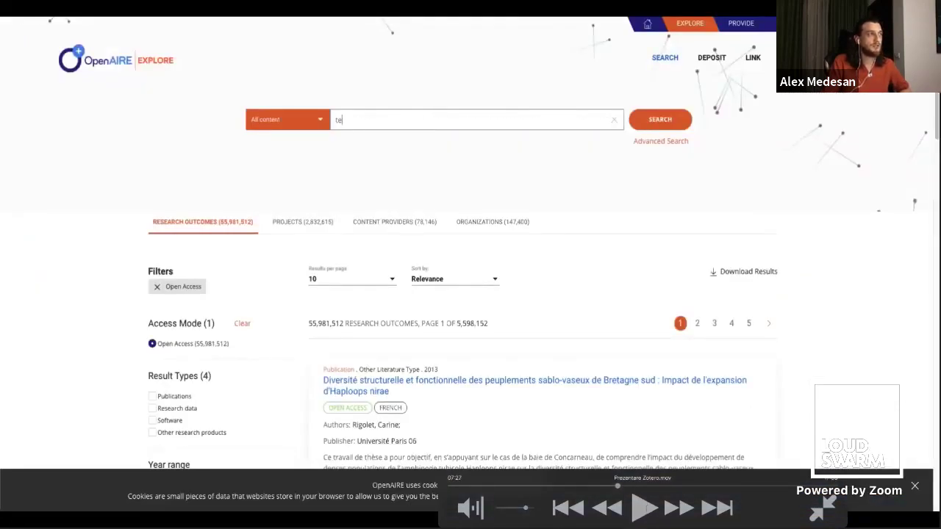
left_click(647, 508)
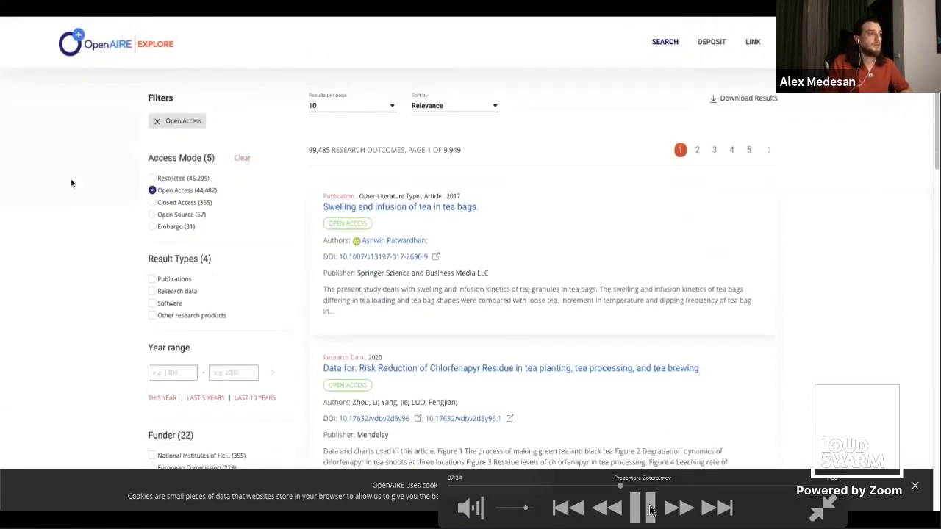
left_click(650, 512)
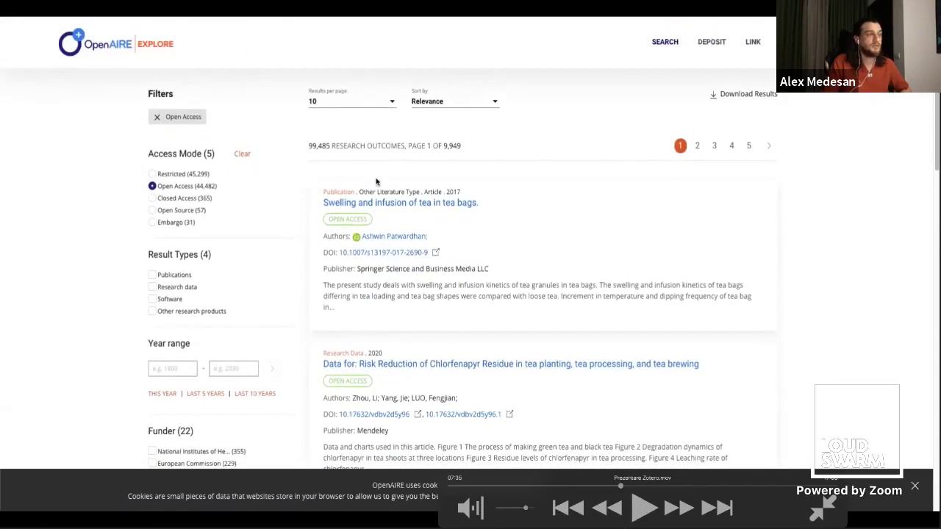
left_click(647, 512)
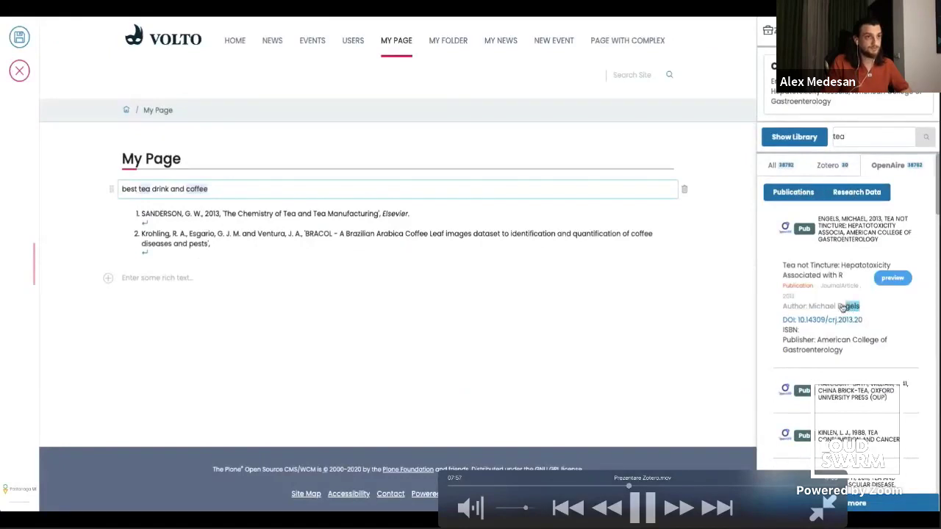
Check the Engels tea article details, then view Sanderson's Chemistry of Tea in Zotero
key("space")
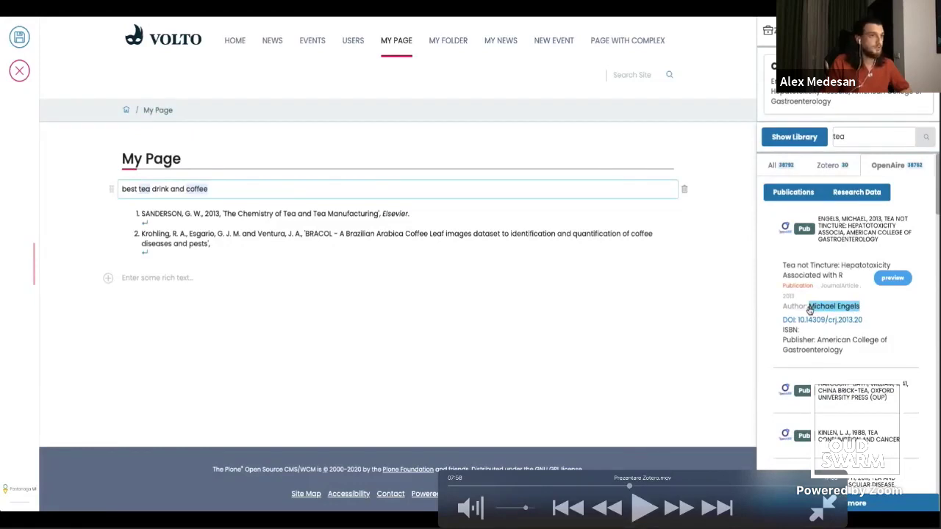
left_click(651, 509)
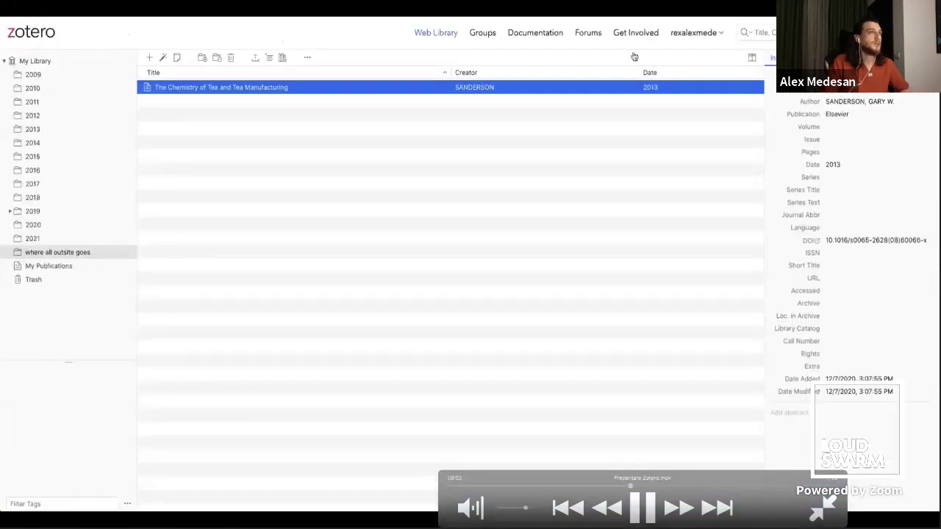
Confirm The Chemistry of Tea and Tea Manufacturing is saved in Zotero, then return to Volto
left_click(757, 32)
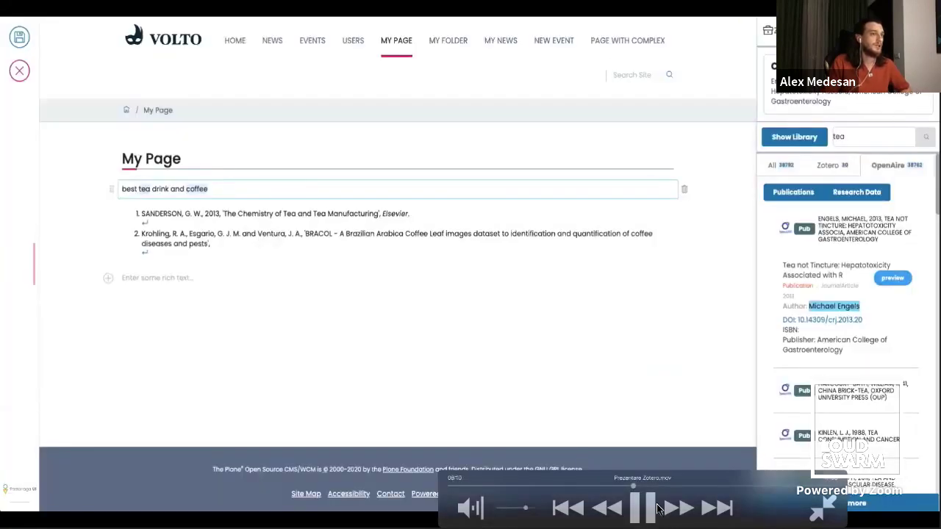
Save Engels et al.'s 'Tea not Tincture' to Zotero and cite it as the 'tea' footnote
left_click(739, 507)
mouse_move(733, 497)
left_mouse_down()
mouse_move(371, 417)
mouse_move(301, 483)
mouse_move(283, 450)
left_mouse_up()
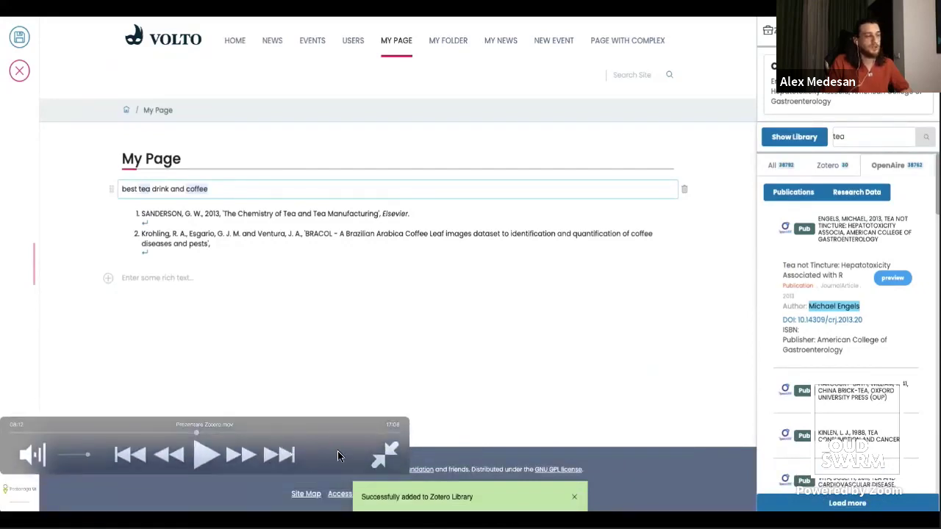
left_click(218, 456)
mouse_move(323, 450)
left_mouse_down()
mouse_move(321, 471)
mouse_move(910, 493)
left_mouse_up()
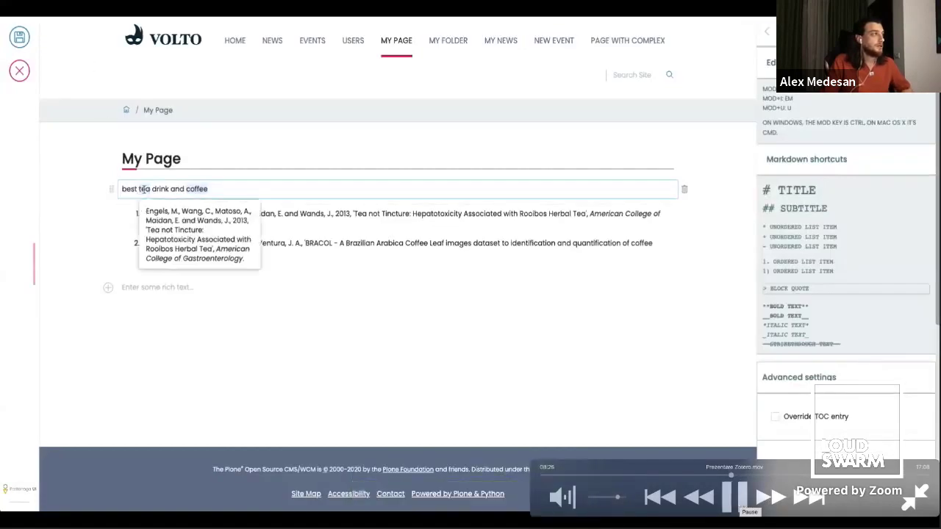
left_click(740, 501)
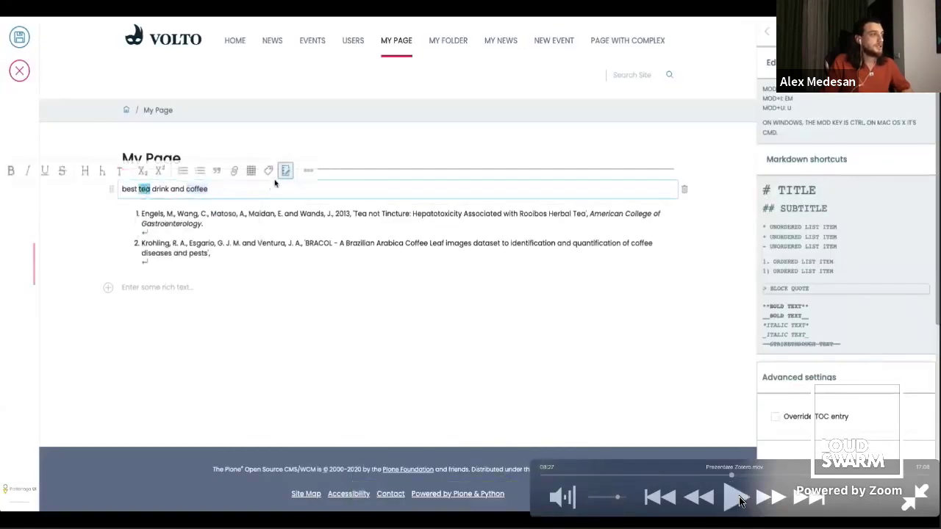
left_click(740, 501)
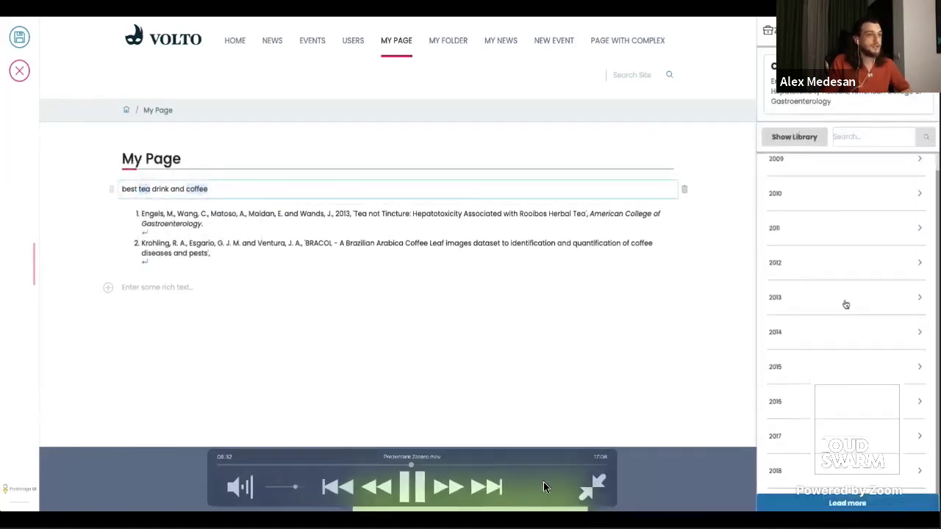
Browse the library collection holding the Engels and Sanderson tea references, then the tea results
left_click(414, 500)
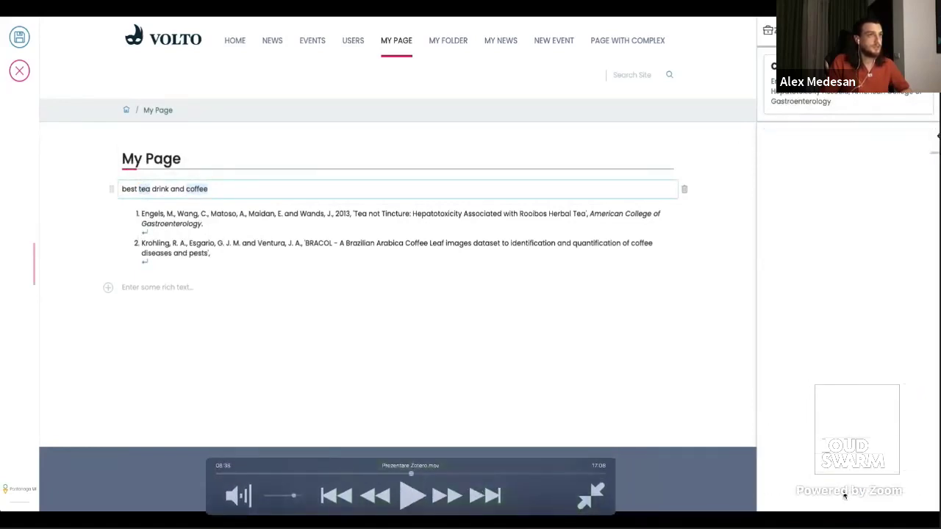
left_click(410, 499)
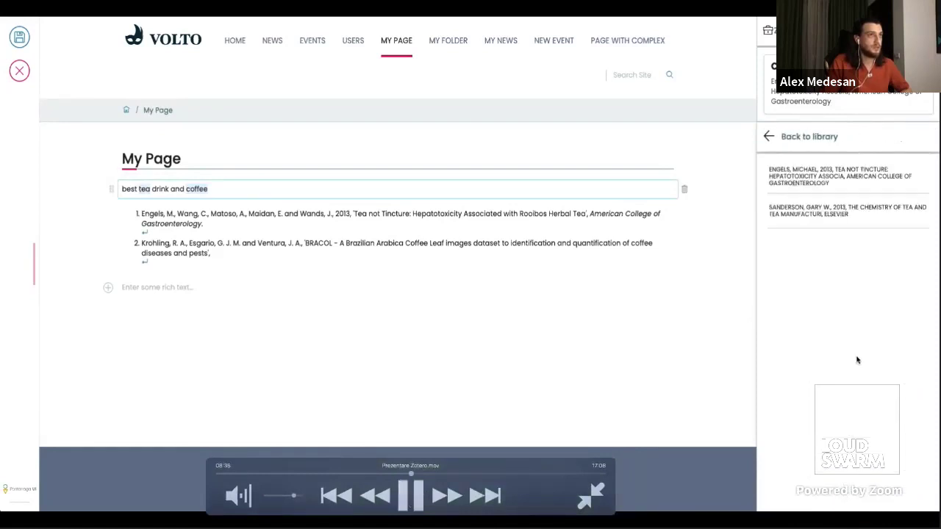
left_click(410, 499)
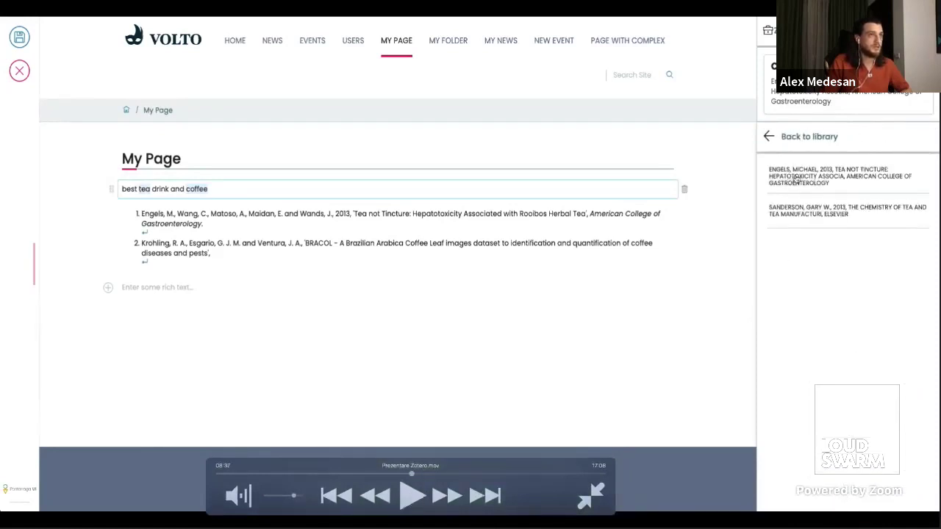
left_click(410, 499)
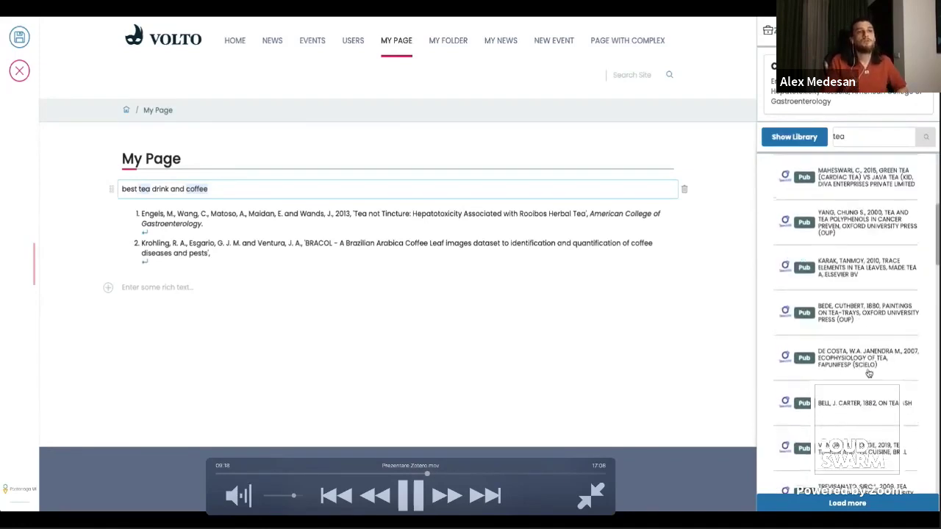
left_click(413, 497)
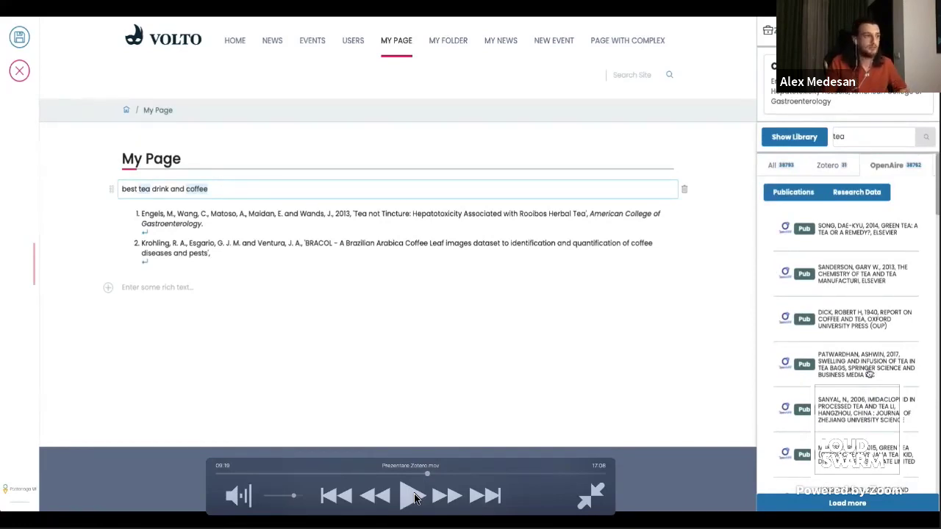
left_click(415, 498)
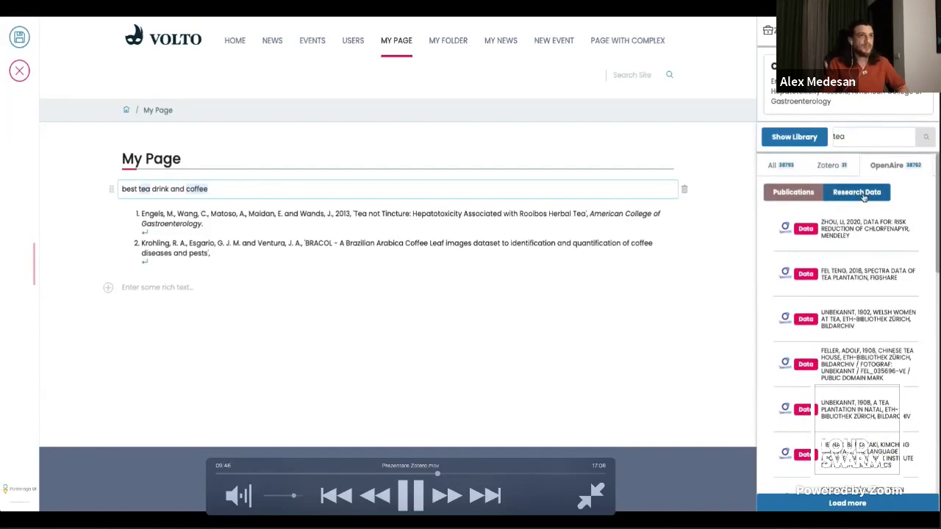
left_click(416, 498)
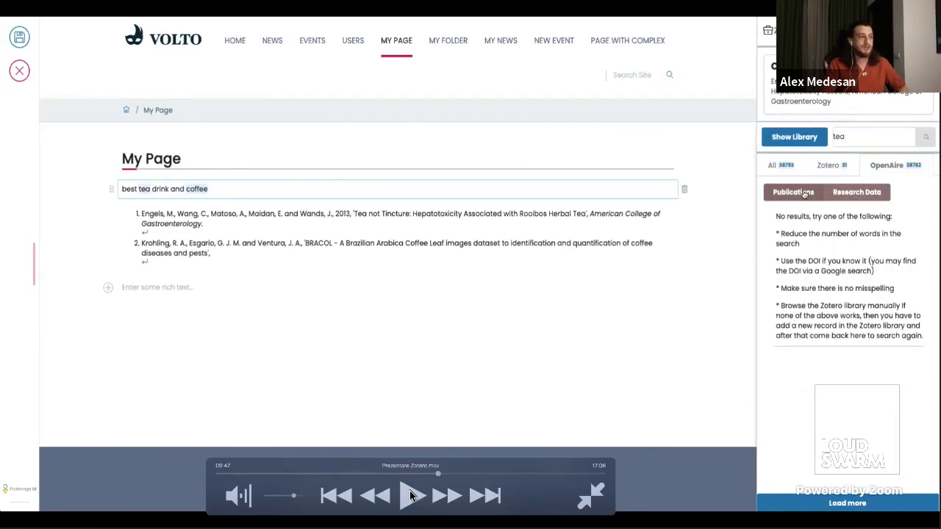
left_click(410, 497)
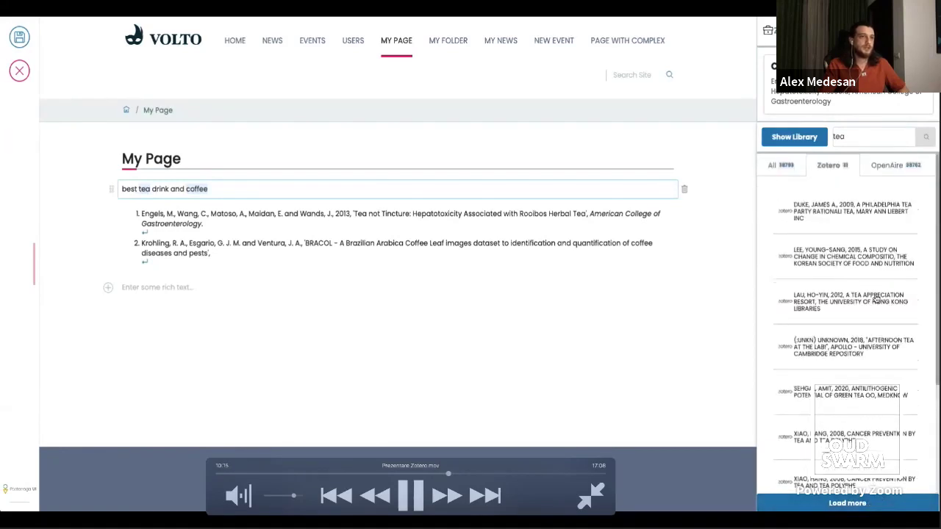
Show the Zotero library's 11 'tea' matches in the citation sidebar instead of OpenAIRE's
left_click(410, 495)
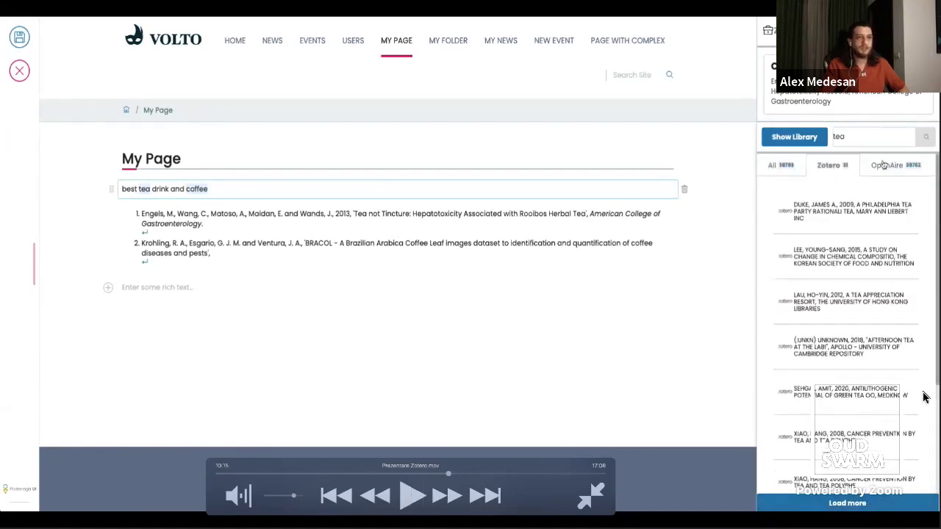
left_click(411, 498)
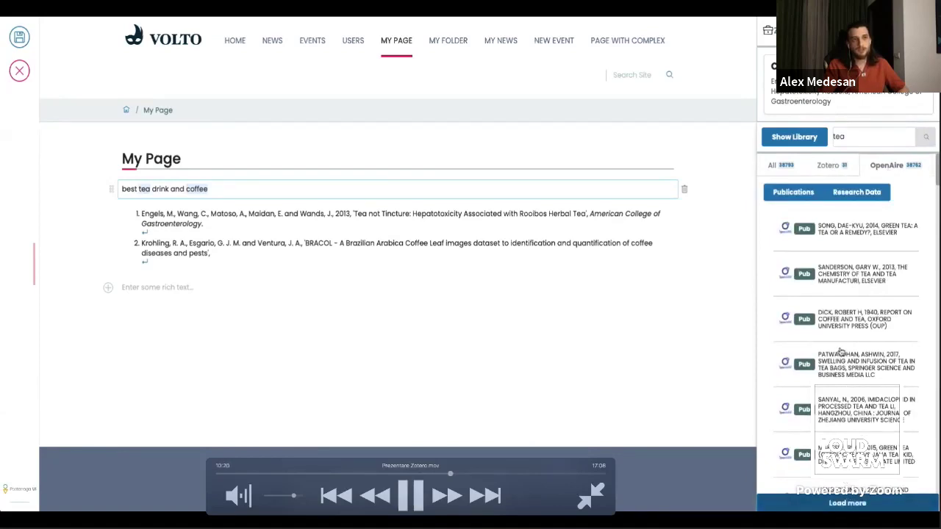
key("space")
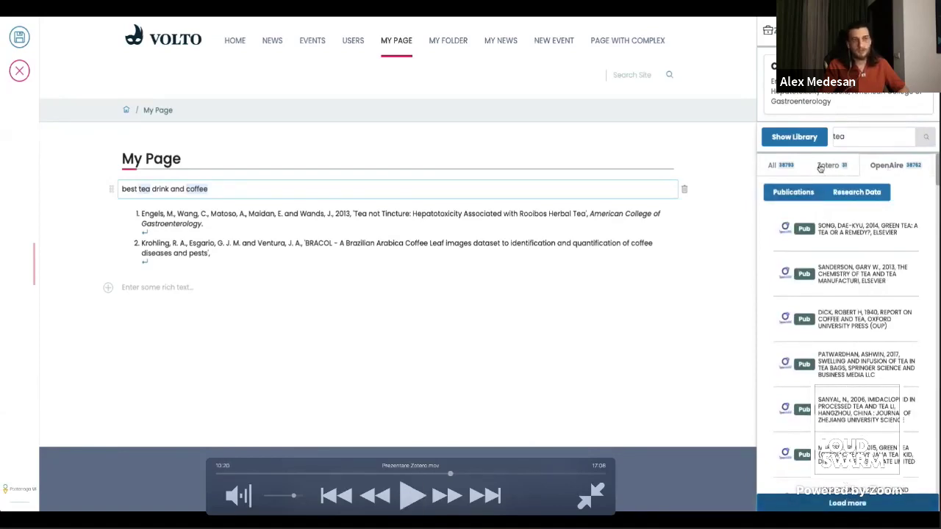
left_click(410, 498)
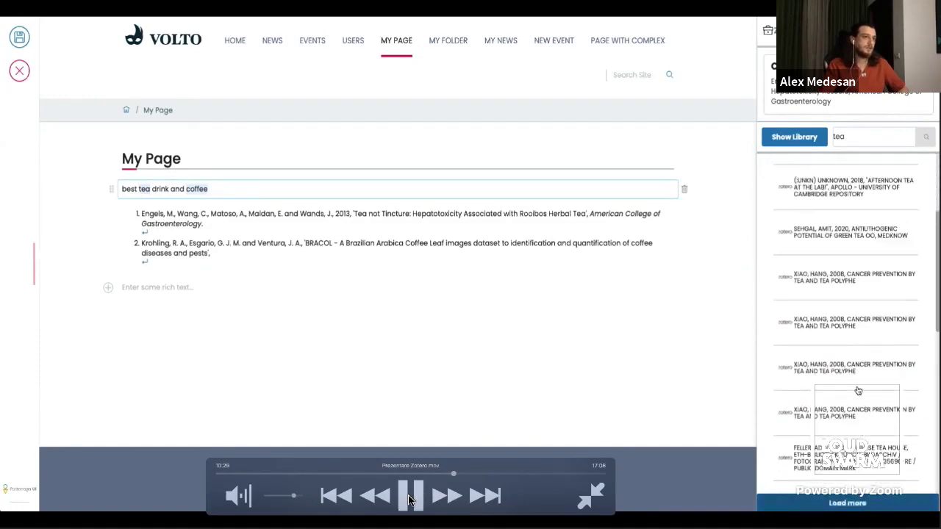
left_click(410, 500)
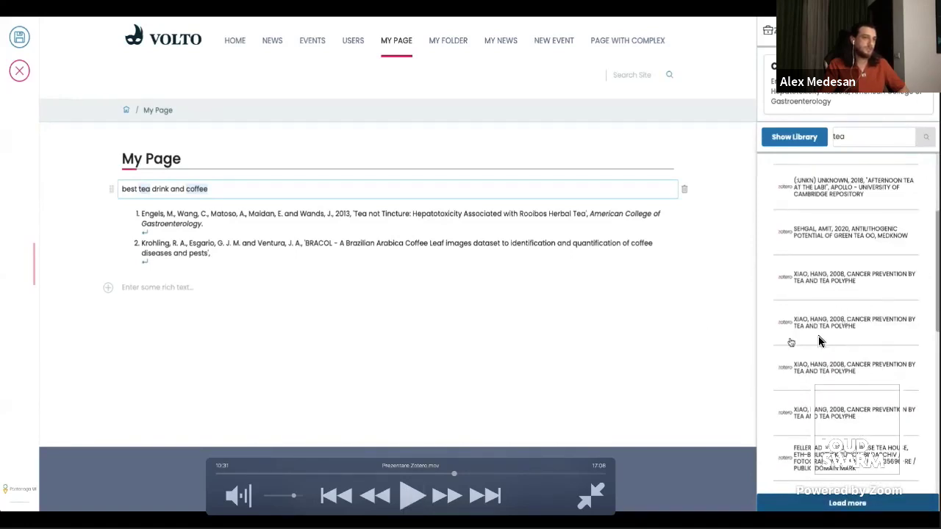
left_click(410, 502)
Pause and resume the demo while sample paragraphs fill My Page below the tea and coffee line
left_click(409, 502)
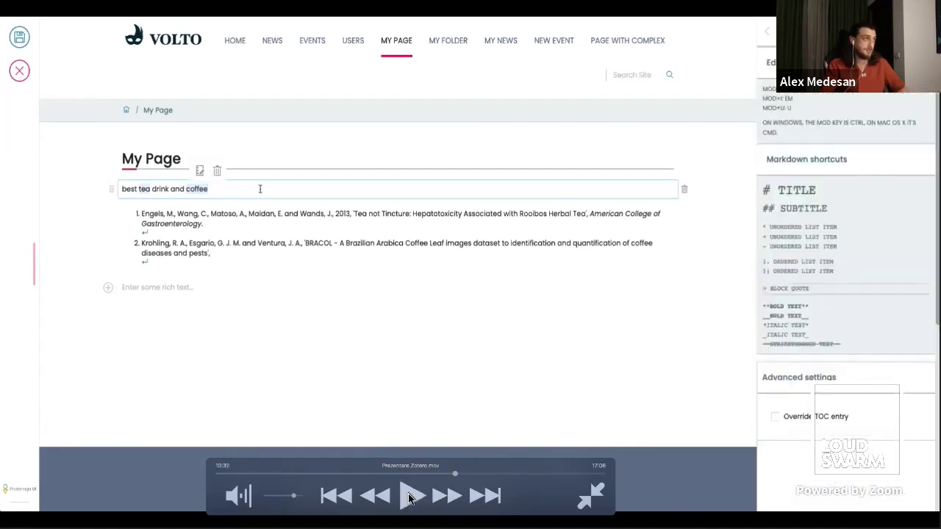
left_click(411, 498)
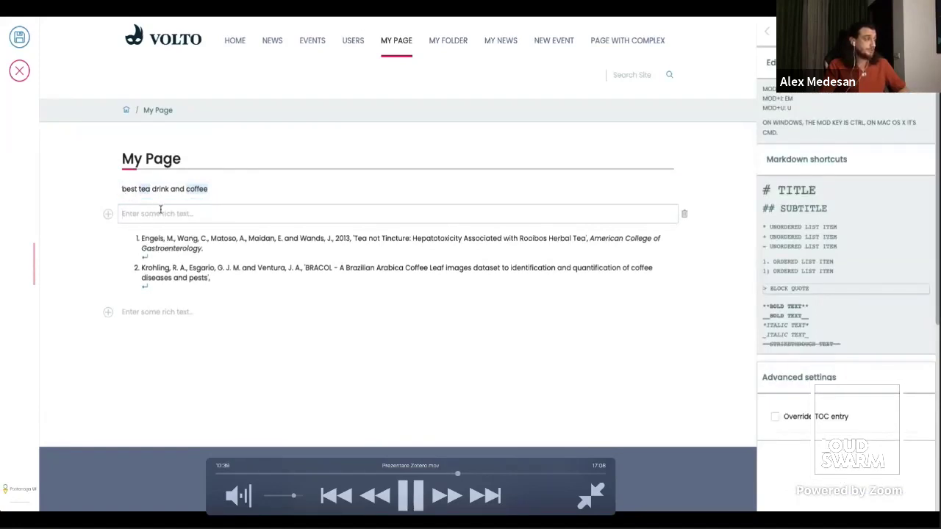
left_click(414, 499)
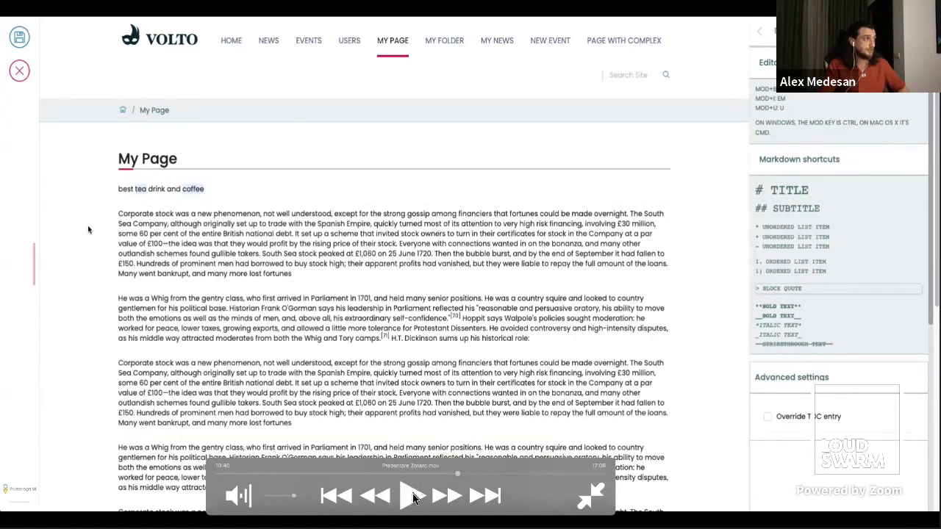
left_click(414, 498)
left_click(414, 498)
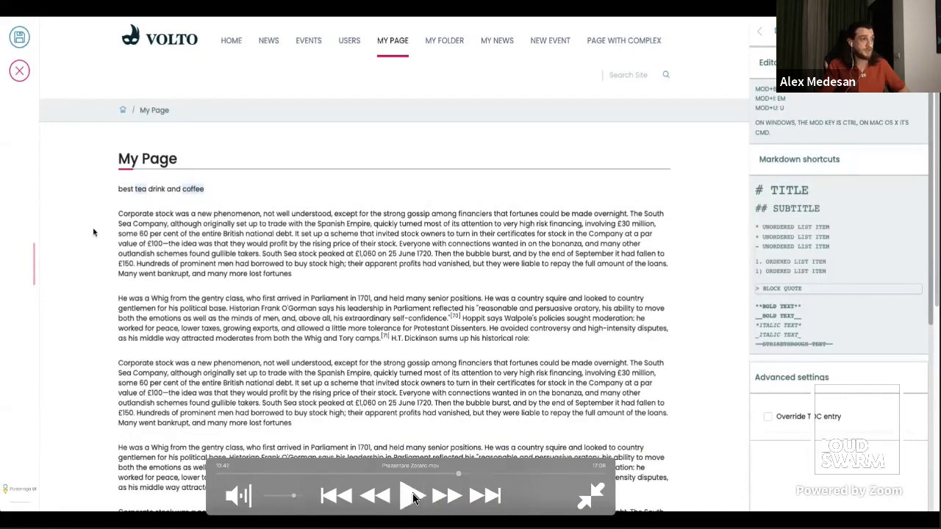
left_click(414, 499)
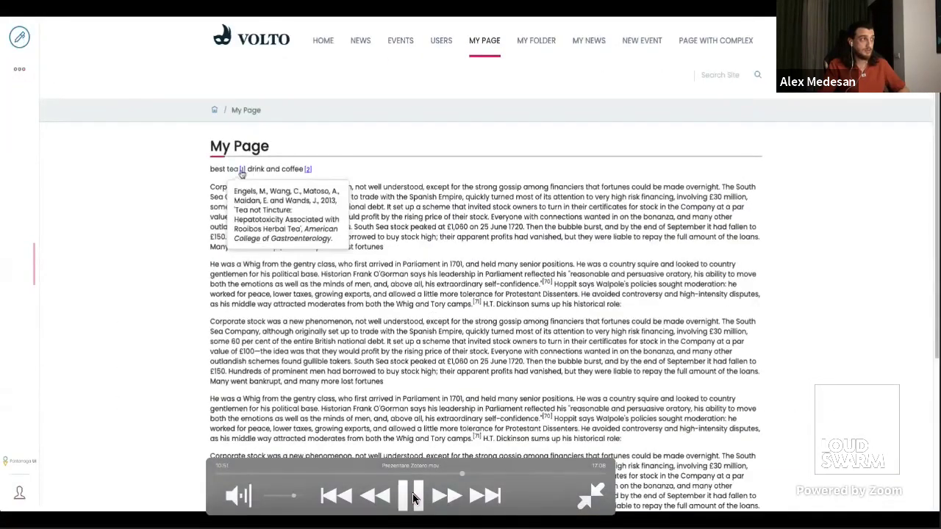
Pause the demo on the [1] popover for 'tea' and its highlighted reference entry
left_click(413, 498)
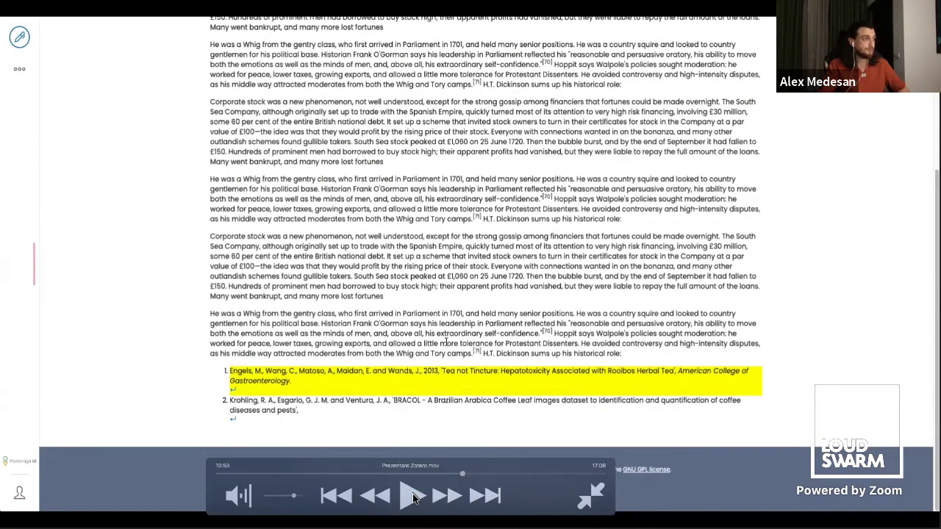
left_click(413, 498)
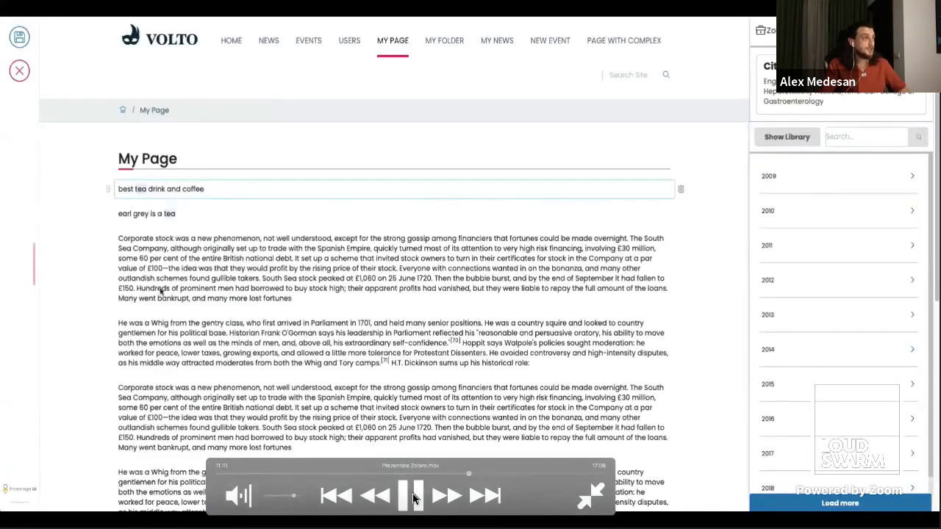
Pause the demo on the DOI search finding Patwardhan's 2017 tea-bag infusion paper
left_click(413, 497)
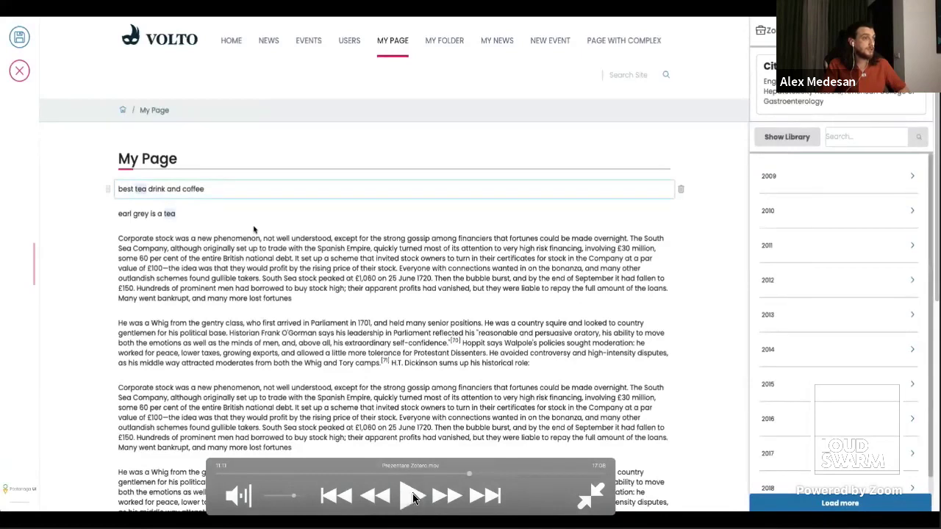
left_click(414, 498)
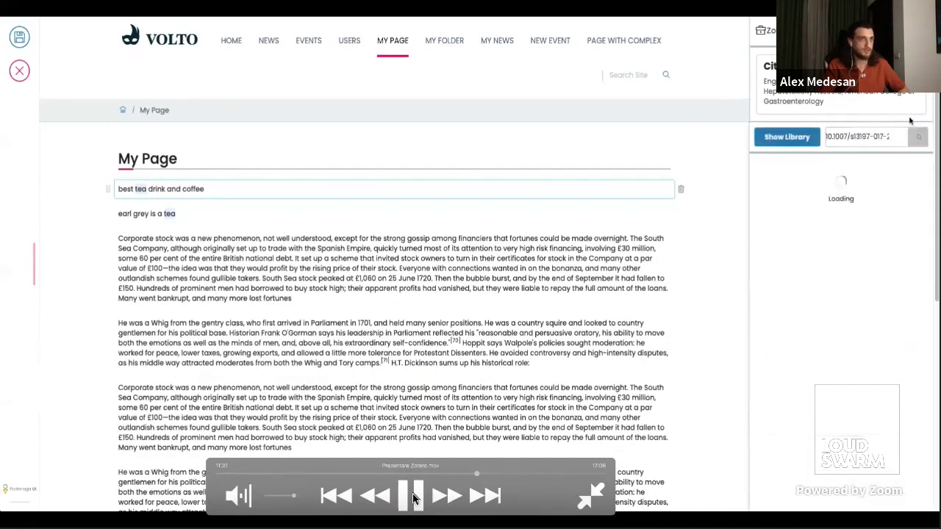
left_click(413, 496)
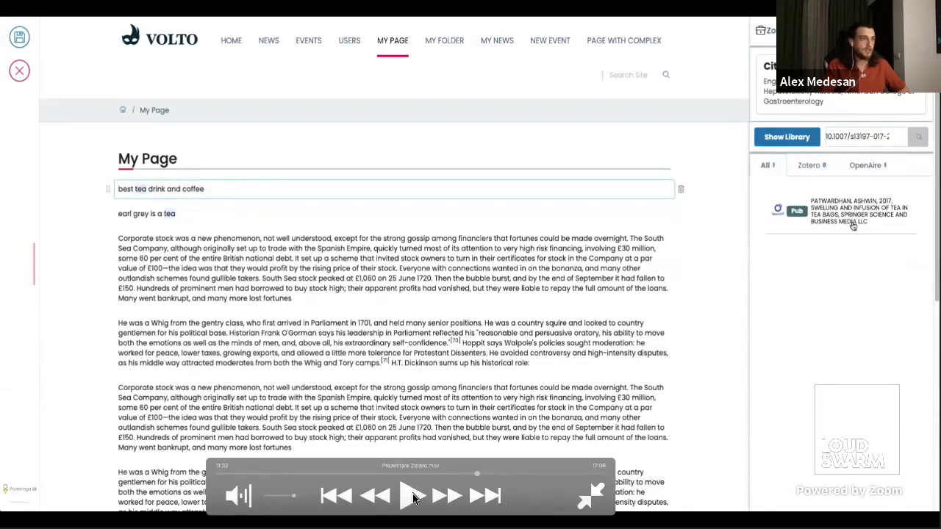
left_click(414, 496)
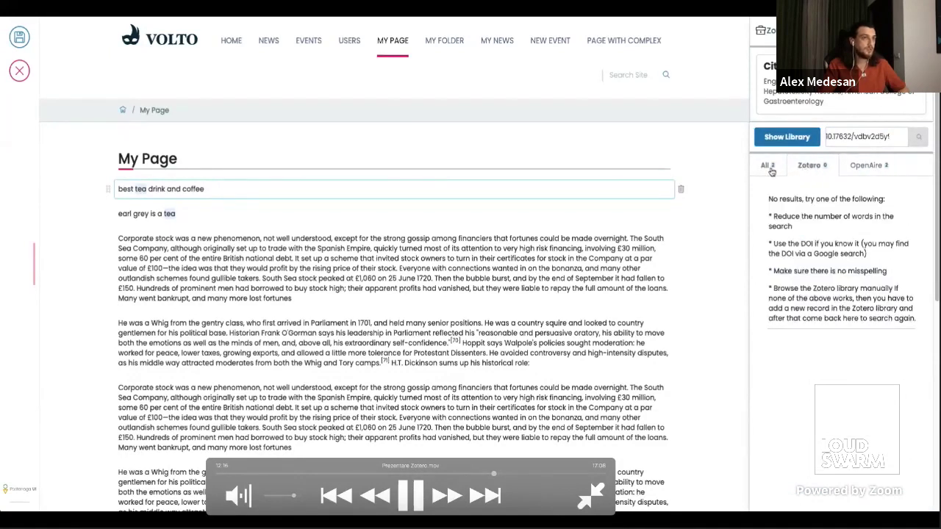
Pause the demo on the dataset DOI search and the 'coffee' OpenAire publications list
left_click(419, 494)
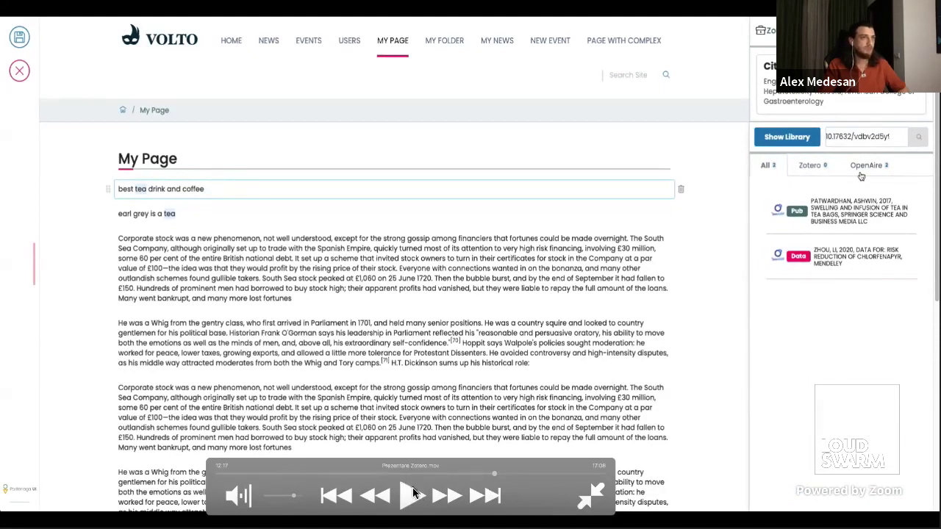
left_click(412, 498)
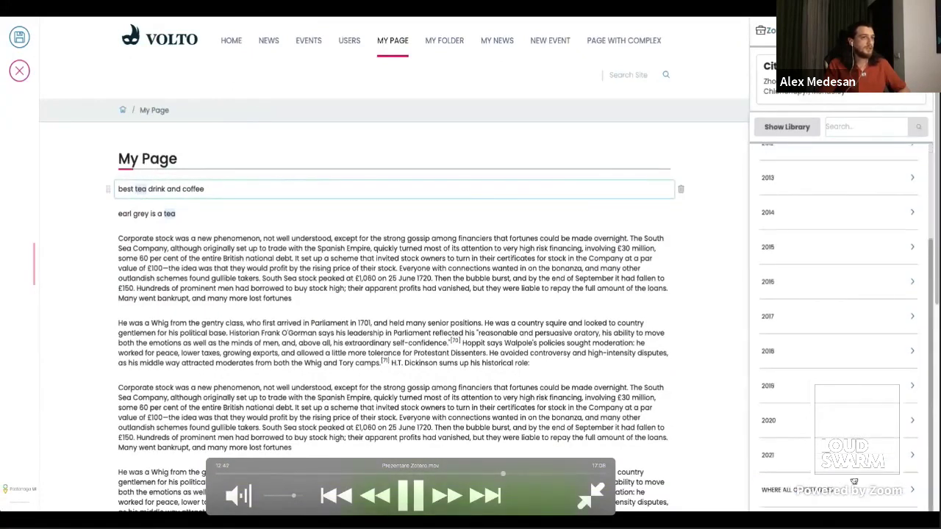
Pause and resume the demo video twice while it shows coffee's Arabica leaf-image citation popup
left_click(413, 498)
left_click(413, 499)
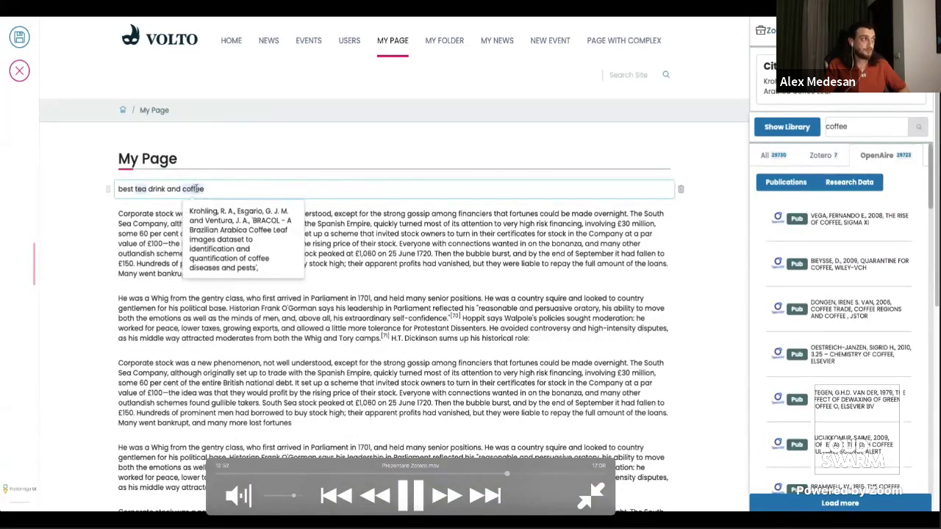
left_click(413, 496)
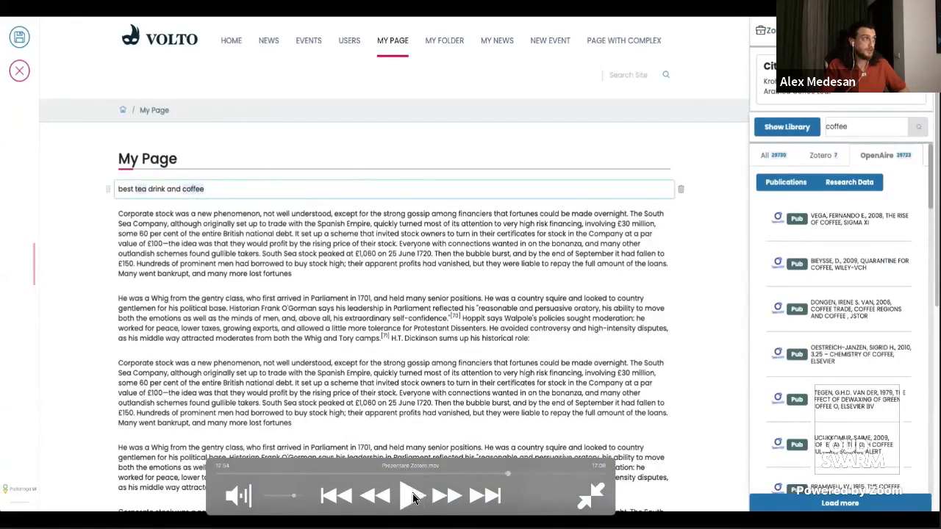
left_click(413, 497)
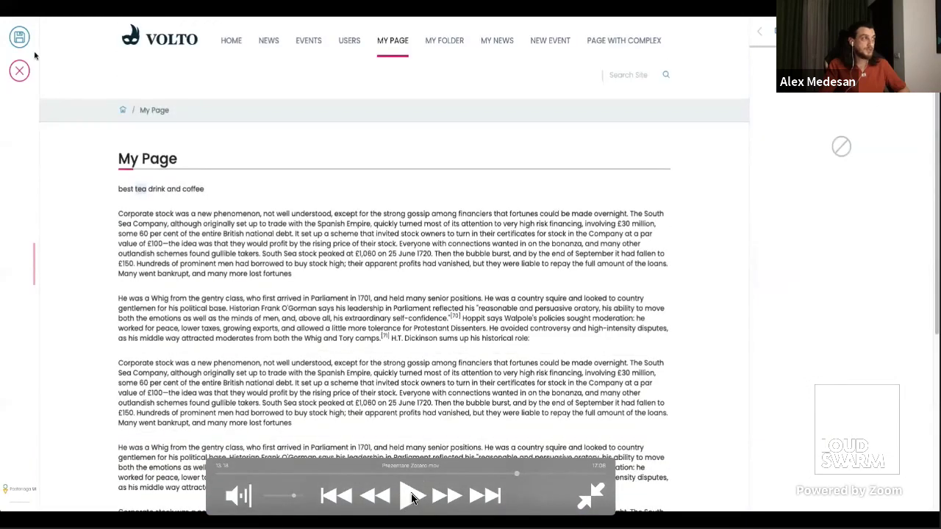
Pause and resume the demo as it adds the Footnotes block, then skip ahead
left_click(411, 498)
left_click(411, 498)
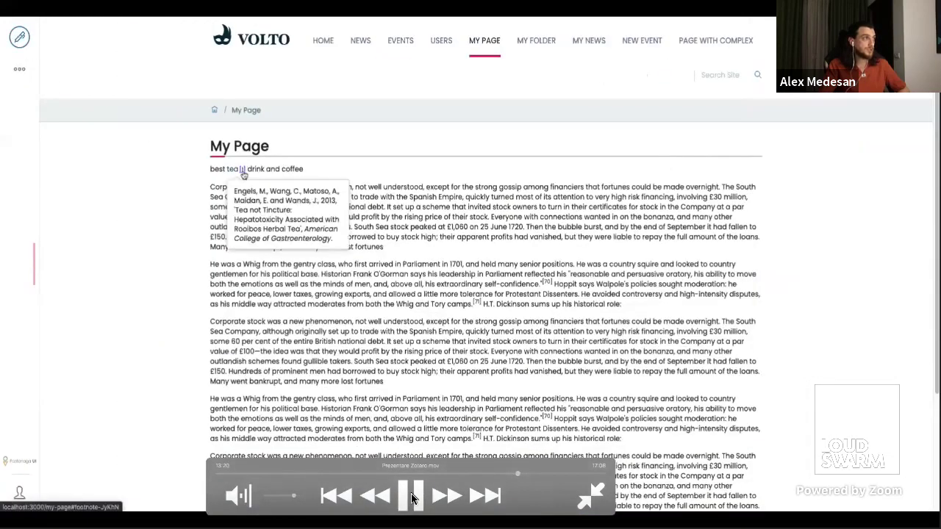
left_click(412, 498)
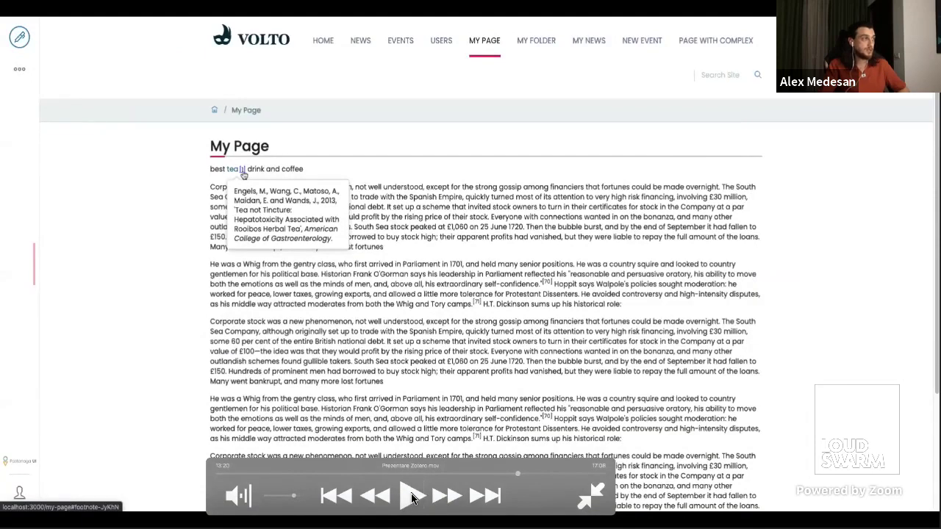
left_click(412, 498)
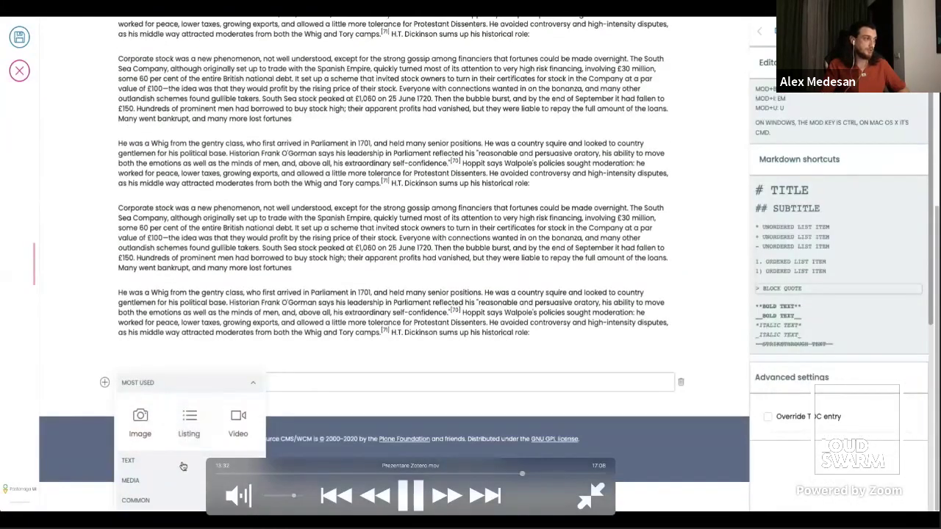
left_click(412, 496)
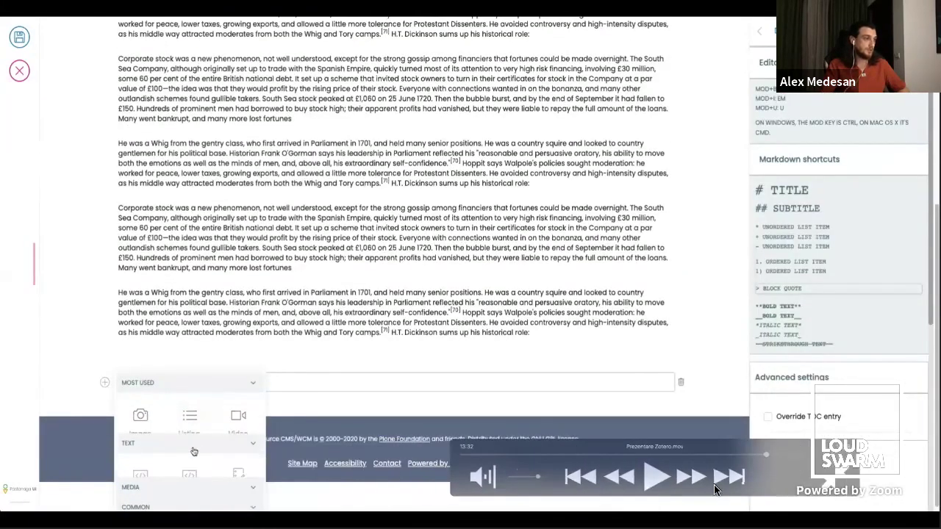
left_click(654, 485)
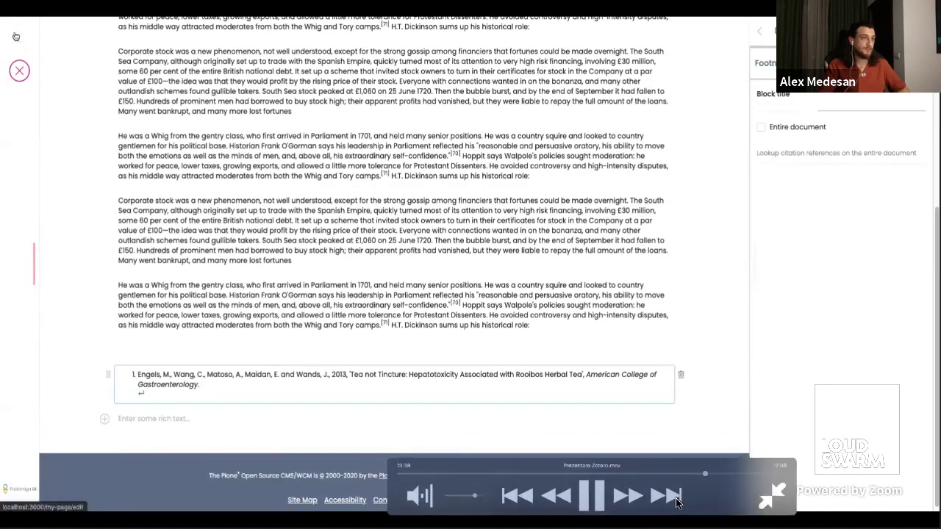
left_click(676, 502)
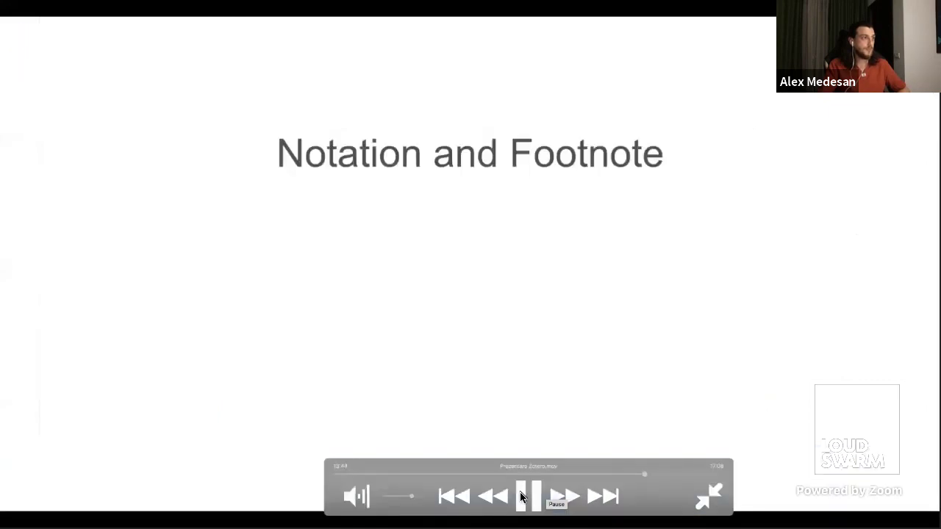
Pause and resume the demo during the tea footnote note, then drag the playback controls aside
left_click(529, 496)
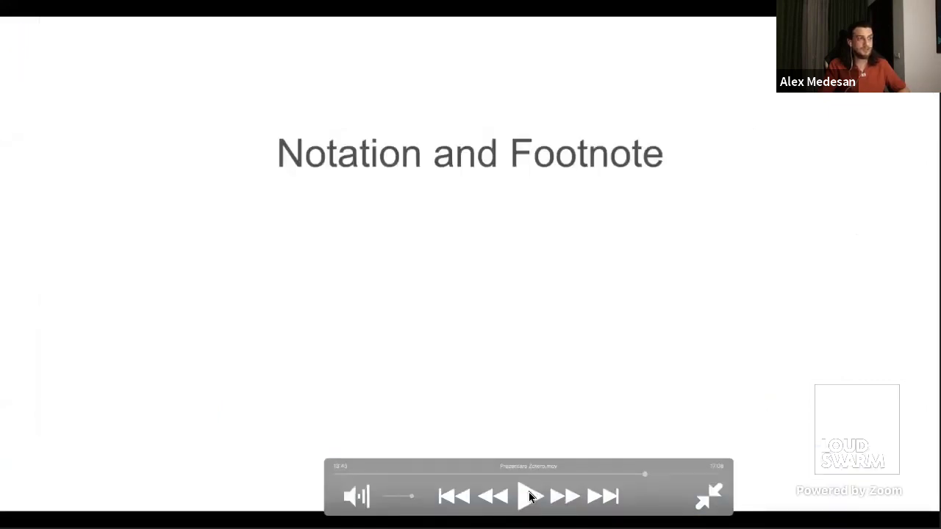
left_click(529, 497)
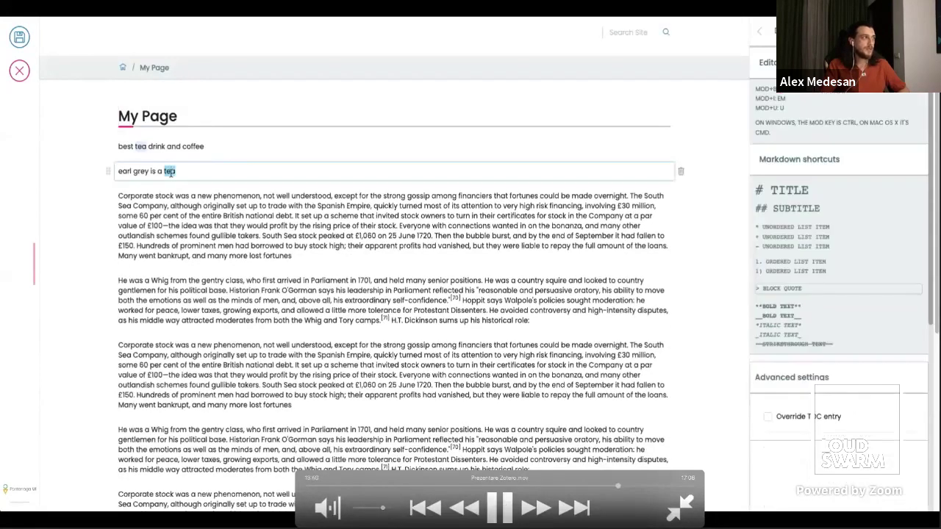
left_click(503, 507)
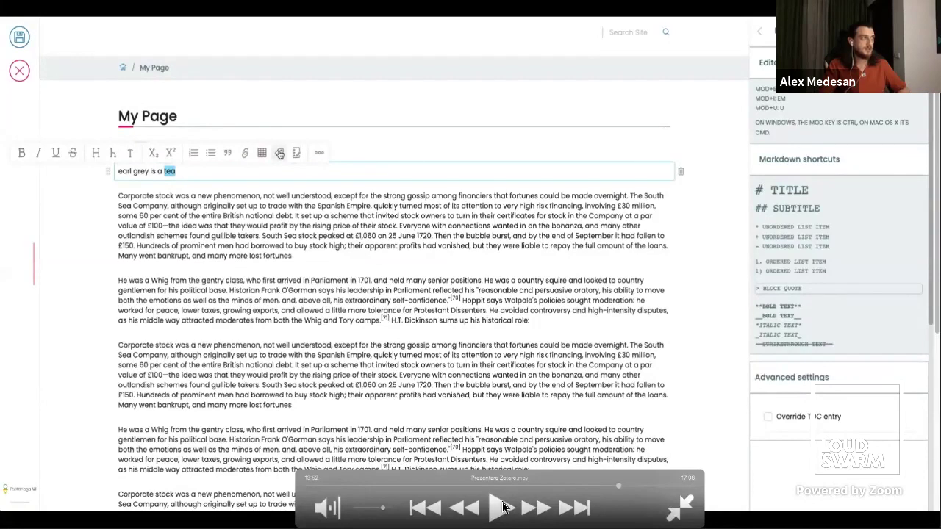
left_click(502, 507)
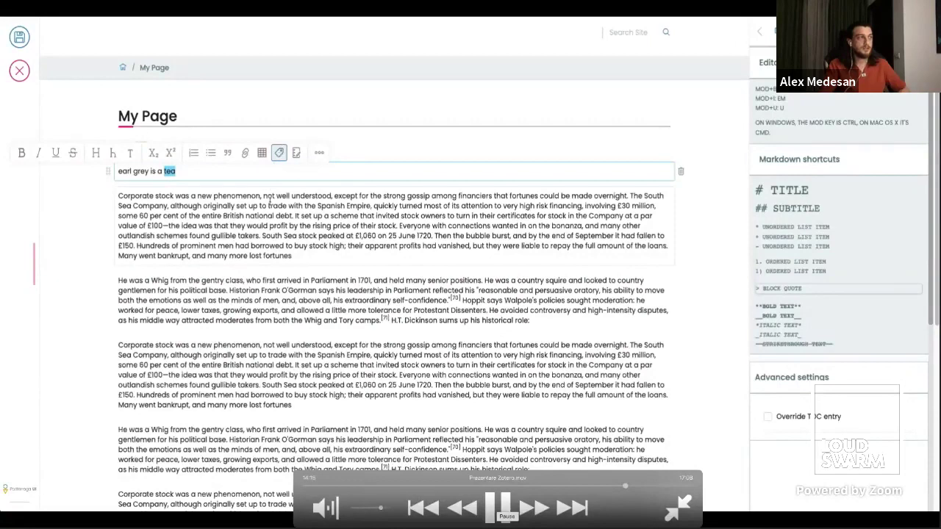
left_click_drag(505, 508, 719, 508)
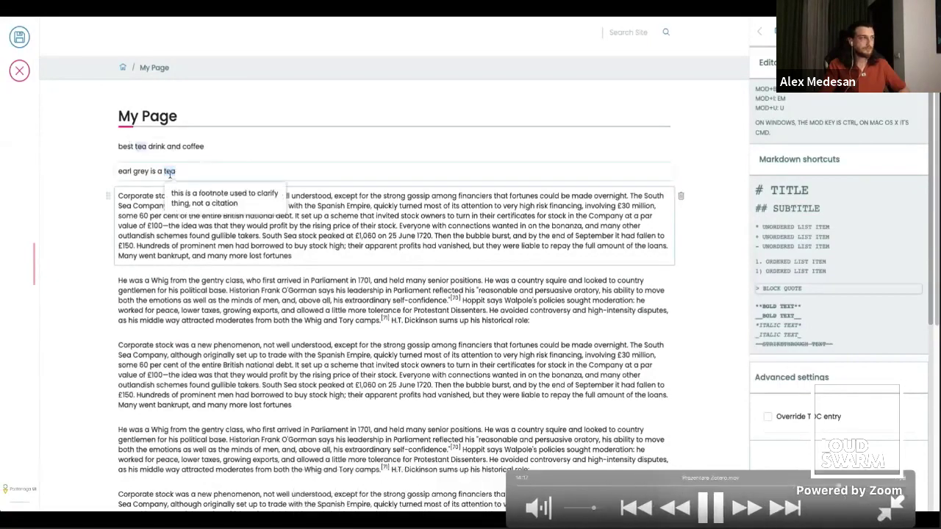